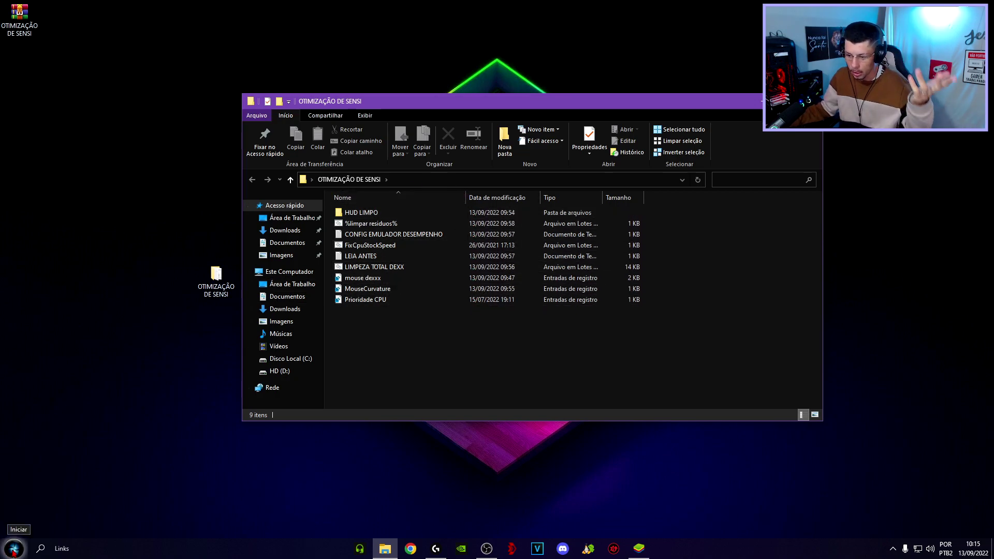
{"action": "left_click", "coordinate": [41, 548]}
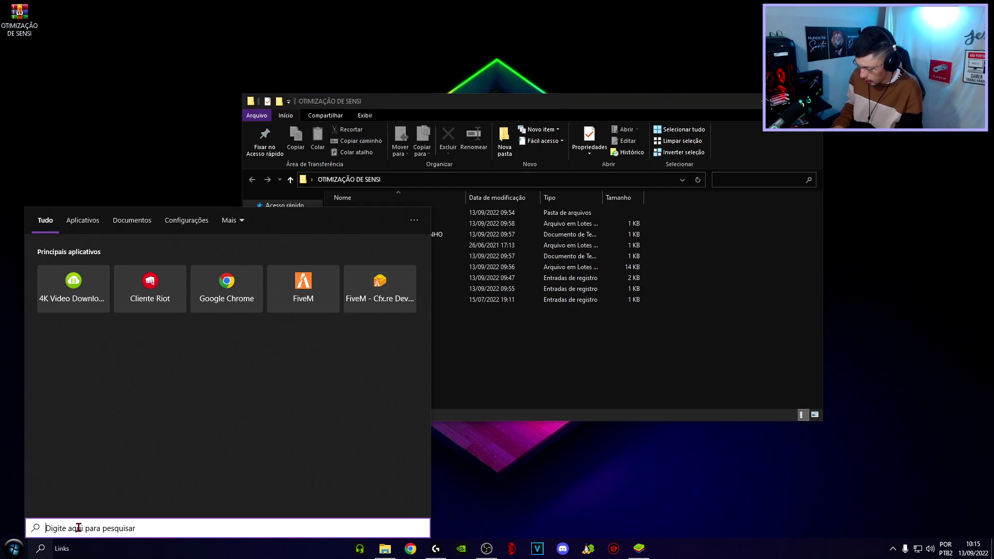
{"action": "type", "text": "w"}
{"action": "key", "text": "BackSpace"}
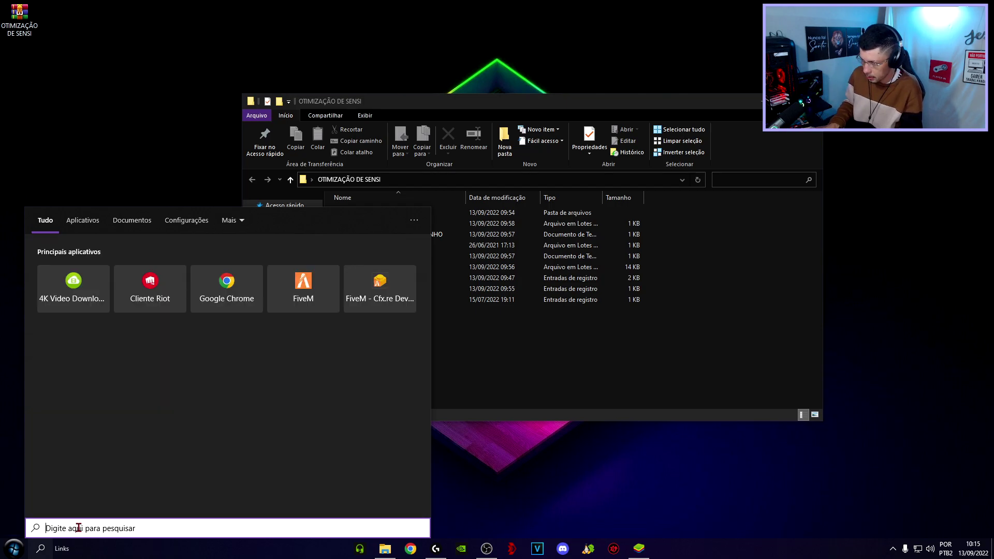
{"action": "key", "text": "Escape"}
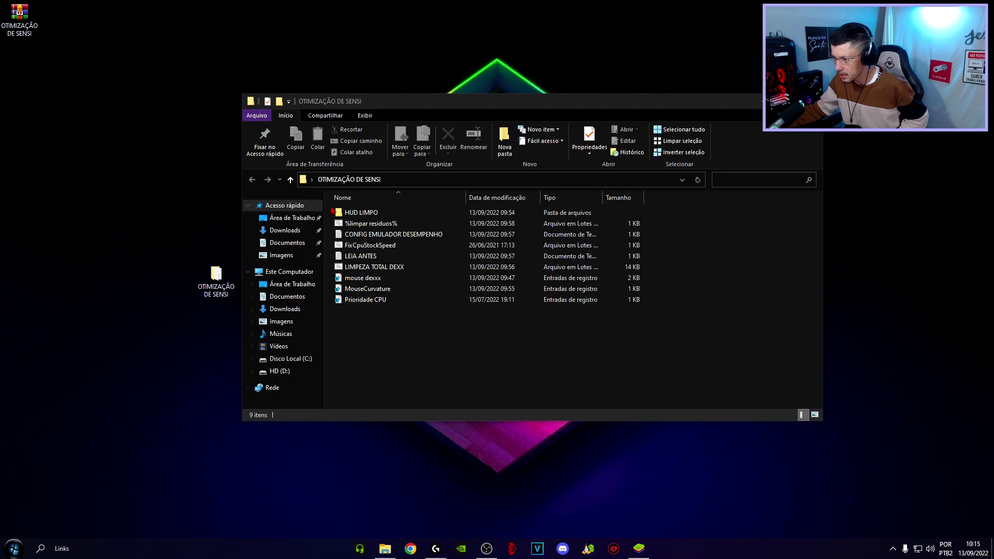
View the HUD layout screenshot in the HUD LIMPO folder, glance at the BlueStacks emulator, and return to the OTIMIZAÇÃO DE SENSI folder.
{"action": "left_click", "coordinate": [358, 214]}
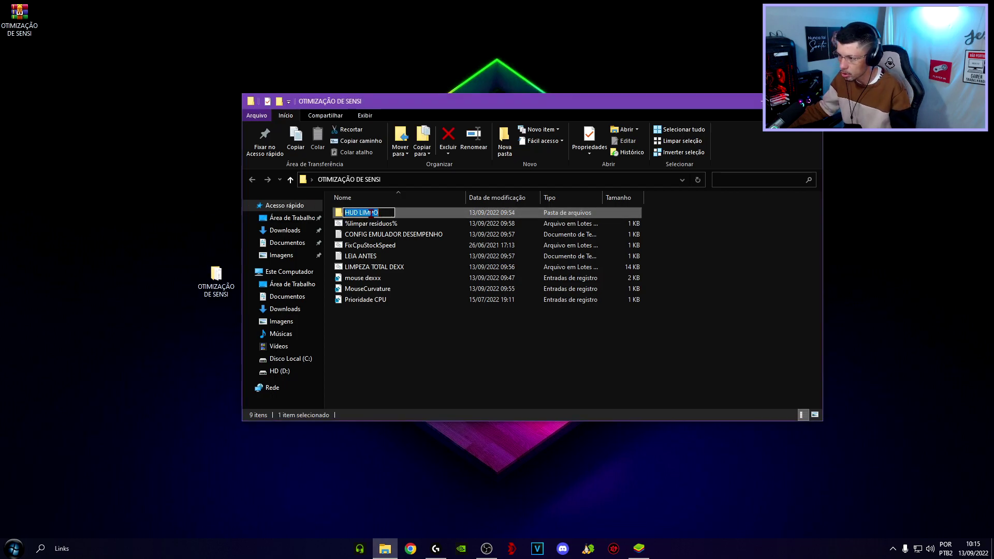
{"action": "double_click", "coordinate": [383, 216]}
{"action": "double_click", "coordinate": [362, 224]}
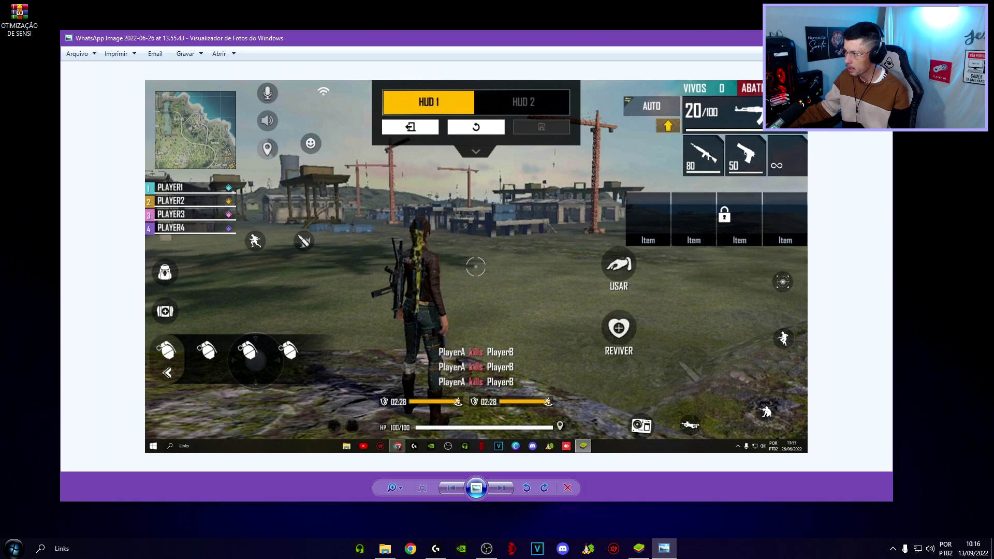
{"action": "key", "text": "alt+F4"}
{"action": "left_click", "coordinate": [638, 548]}
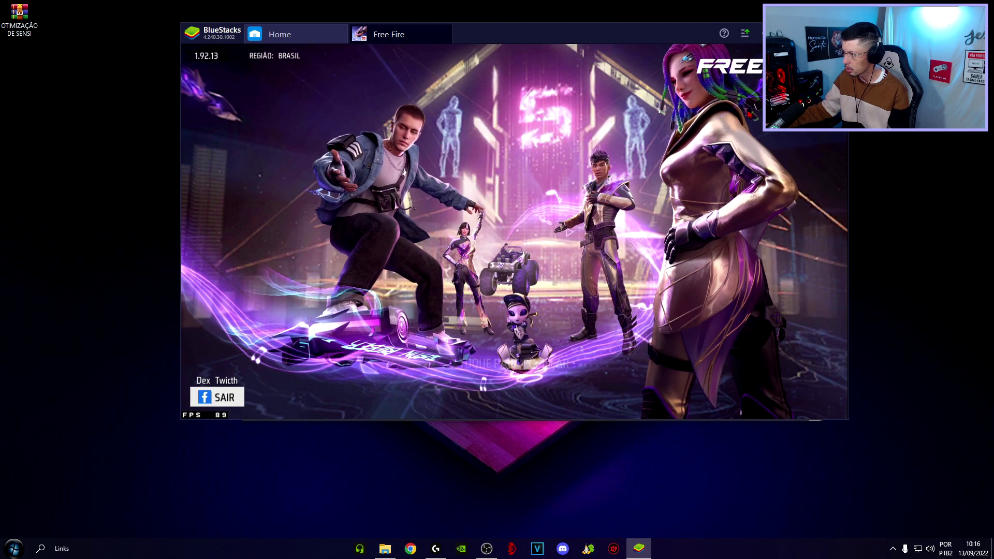
{"action": "left_click", "coordinate": [639, 549]}
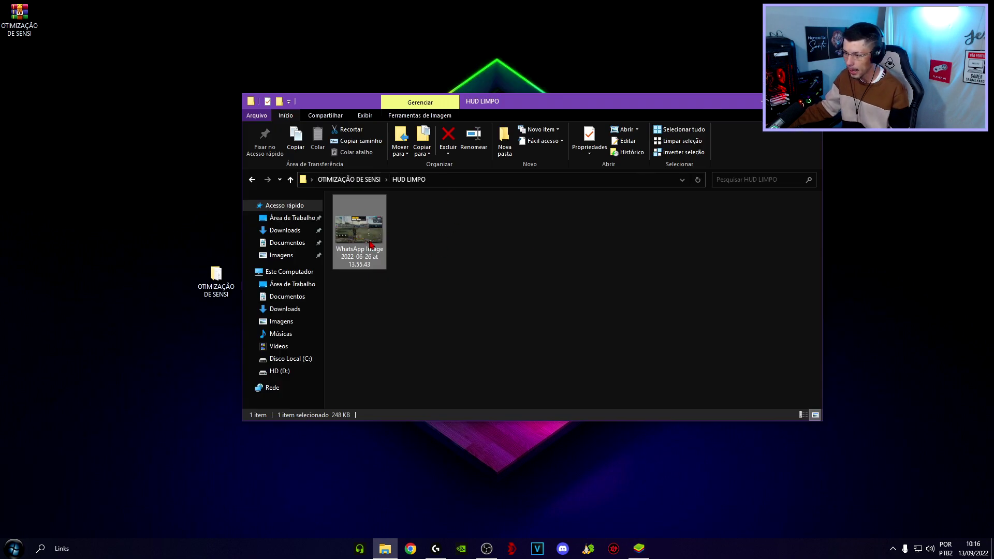
{"action": "left_click", "coordinate": [252, 179]}
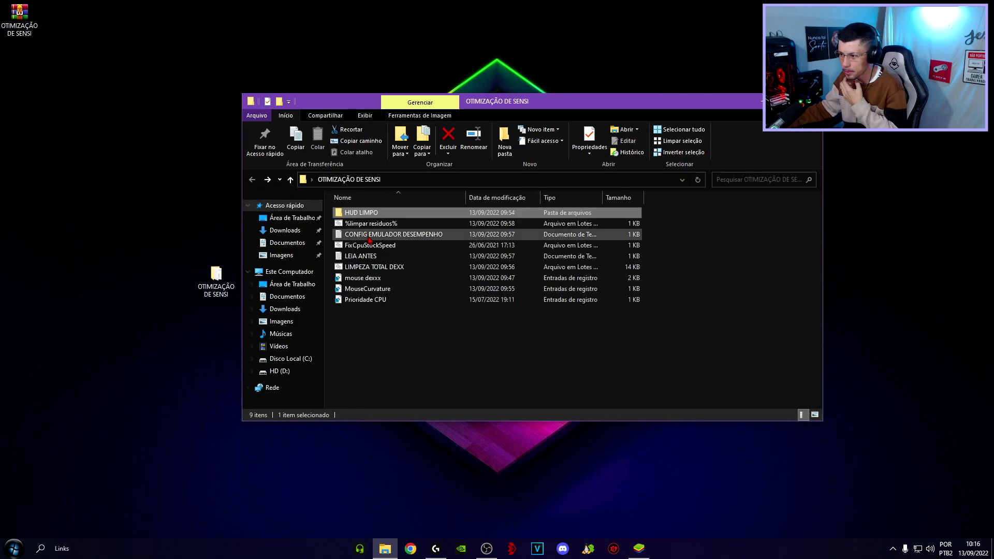
Open the %limpar residuos% and LIMPEZA TOTAL DEXX batch files for editing, review the %limpar residuos% code and close it.
{"action": "left_click", "coordinate": [370, 226]}
{"action": "right_click", "coordinate": [361, 226]}
{"action": "left_click", "coordinate": [361, 227]}
{"action": "key", "text": "Return"}
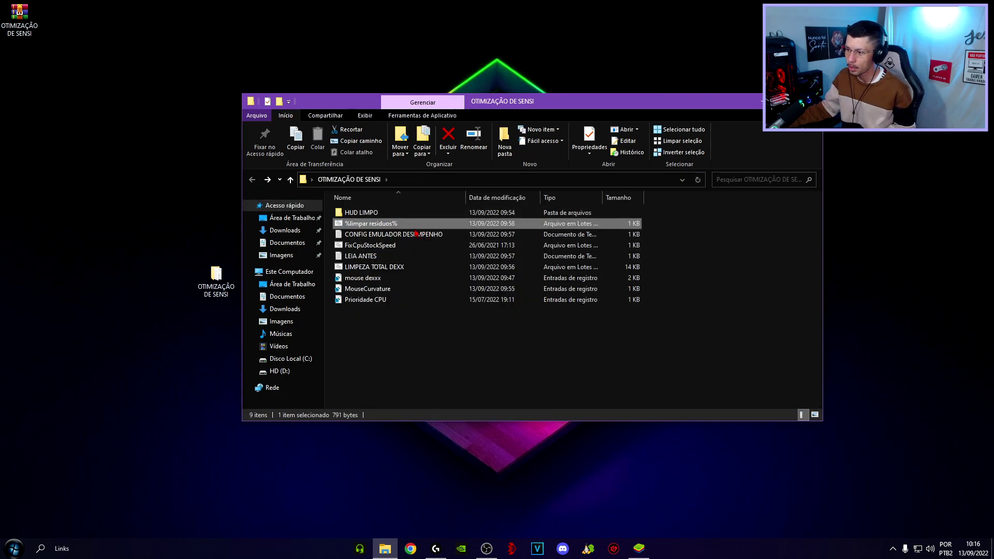
{"action": "left_click", "coordinate": [371, 268], "text": "ctrl"}
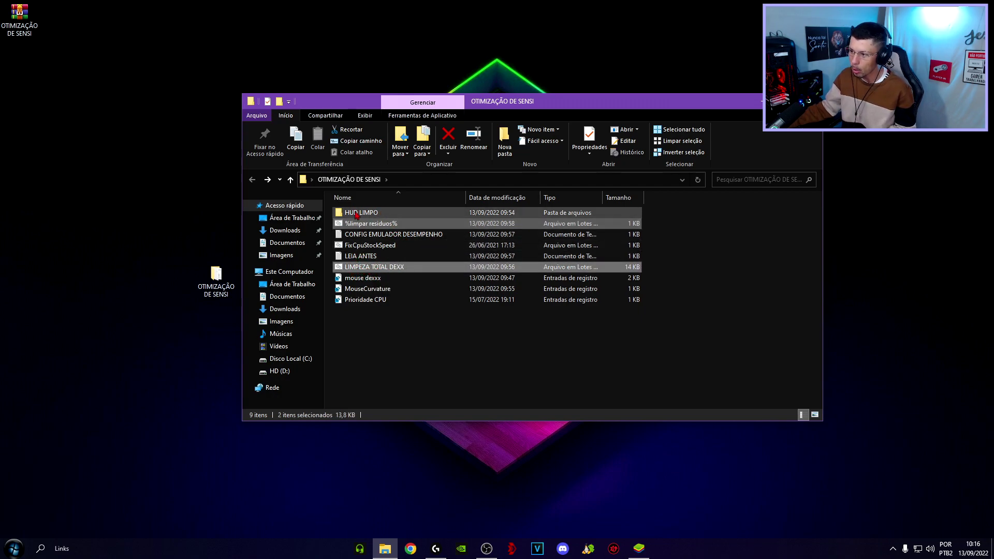
{"action": "right_click", "coordinate": [369, 227]}
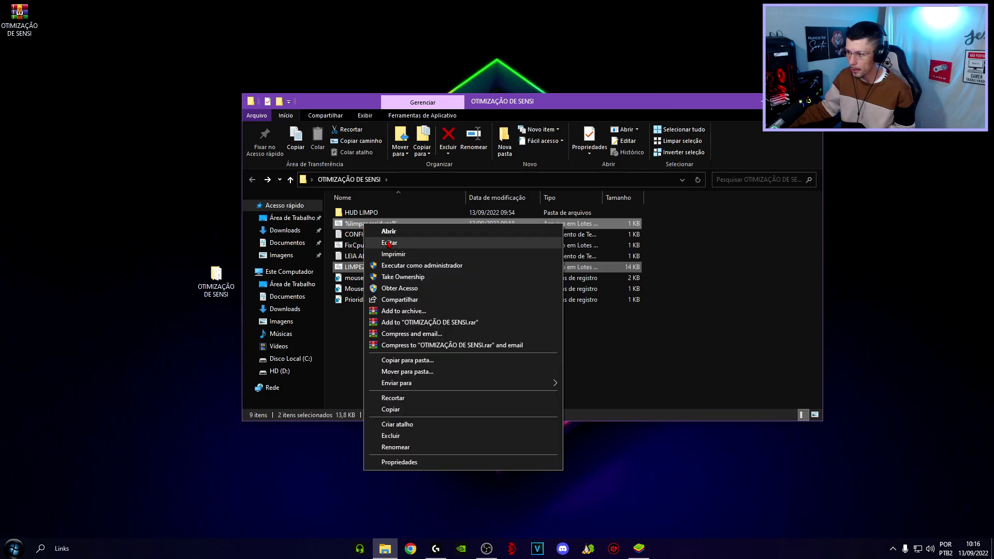
{"action": "left_click", "coordinate": [383, 237]}
{"action": "left_click_drag", "start_coordinate": [182, 231], "coordinate": [290, 372]}
{"action": "left_click", "coordinate": [389, 138]}
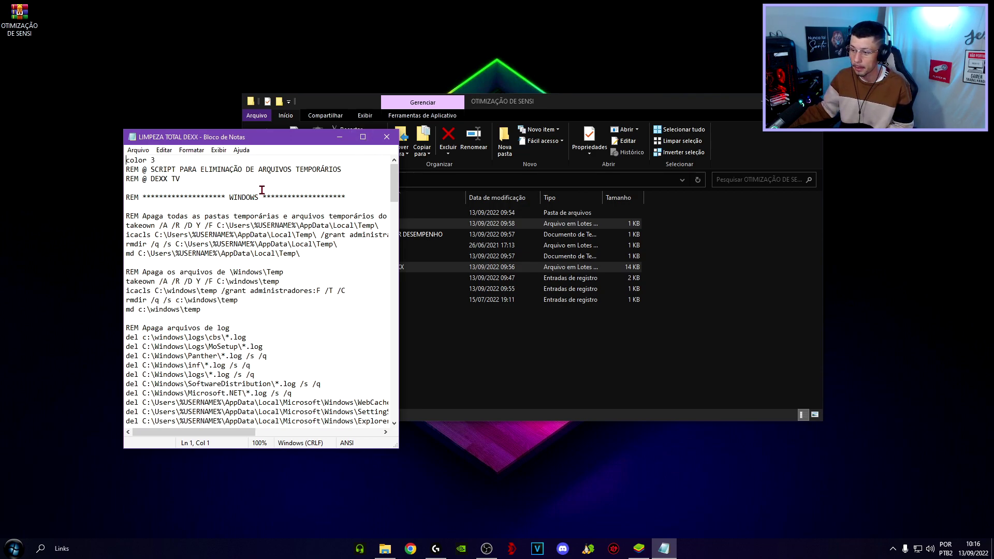
Read through the Windows temporary file, log and Prefetch cleanup commands in the LIMPEZA TOTAL DEXX script.
{"action": "left_click_drag", "start_coordinate": [150, 137], "coordinate": [187, 151]}
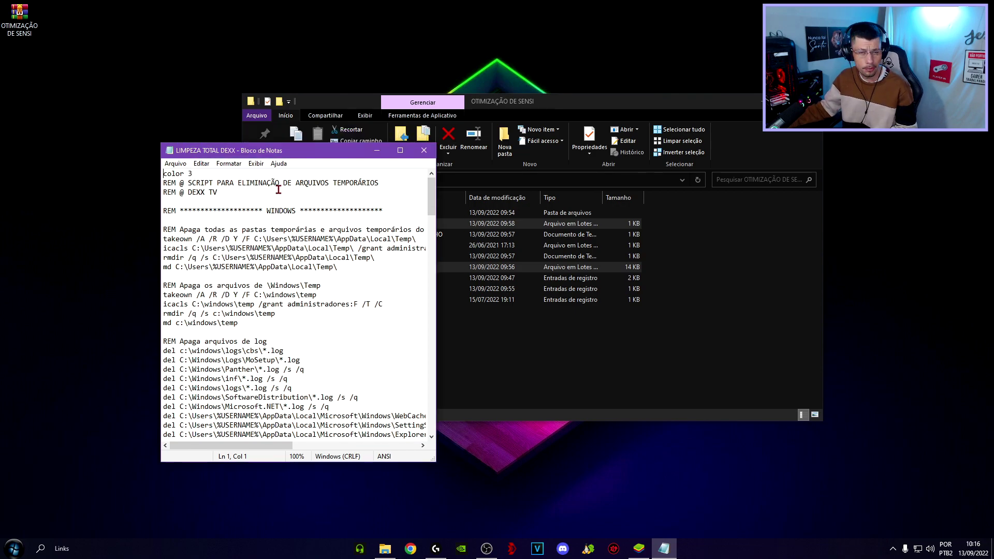
{"action": "scroll", "coordinate": [261, 209], "scroll_direction": "down", "scroll_amount": 2}
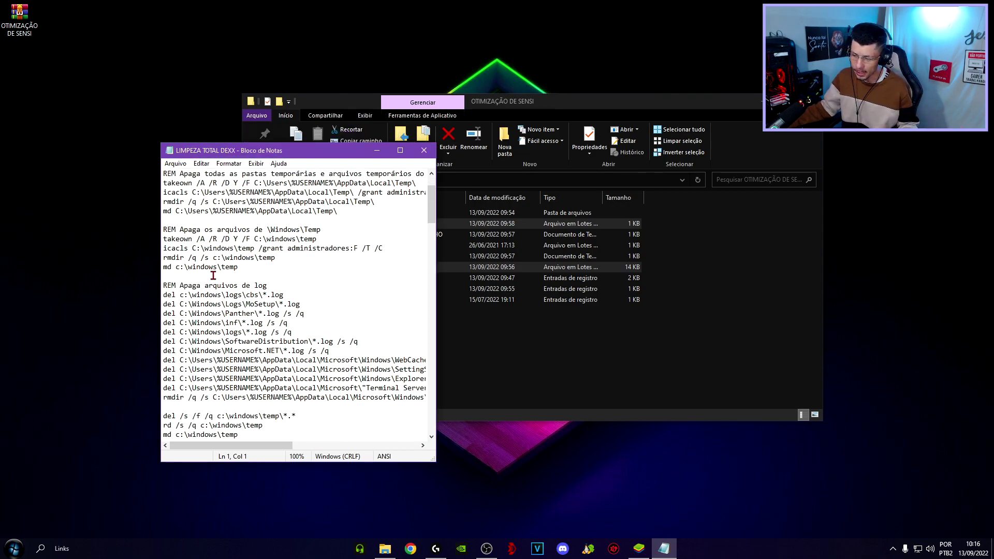
{"action": "scroll", "coordinate": [310, 244], "scroll_direction": "down", "scroll_amount": 1}
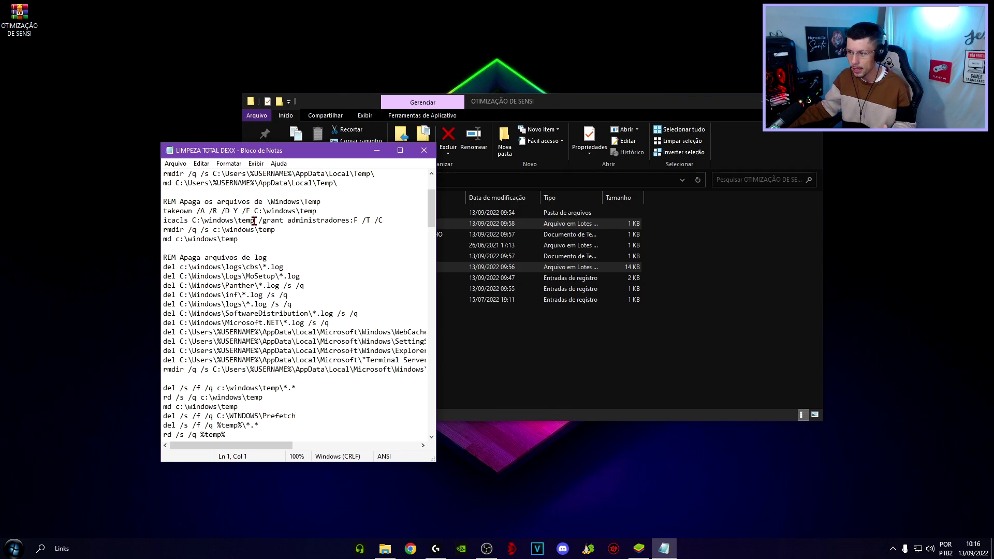
{"action": "scroll", "coordinate": [246, 222], "scroll_direction": "down", "scroll_amount": 9}
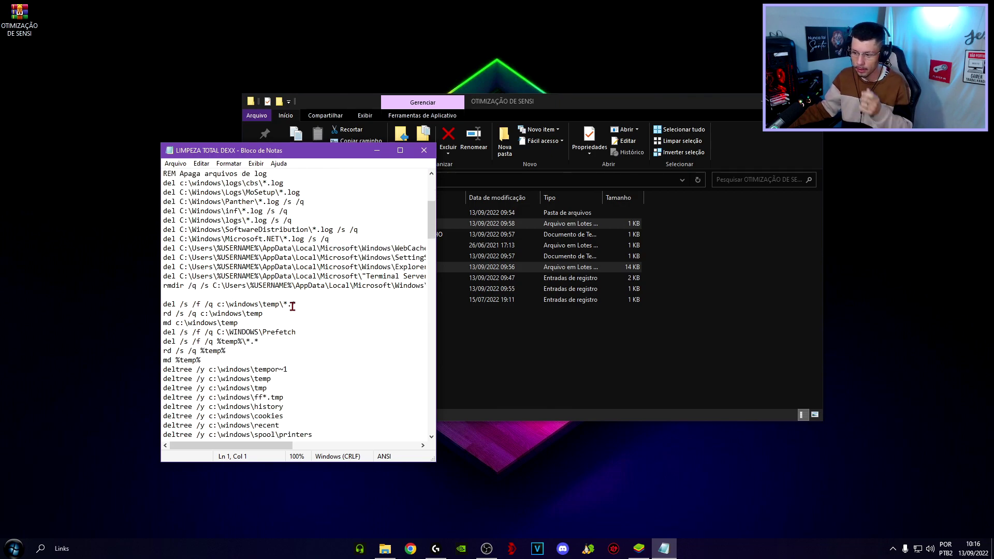
{"action": "scroll", "coordinate": [322, 361], "scroll_direction": "down", "scroll_amount": 3}
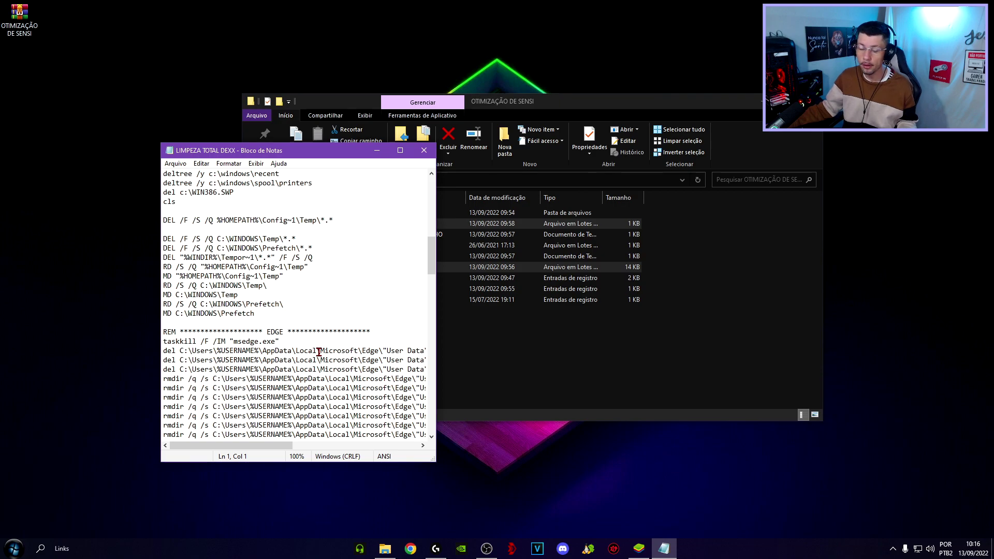
Examine the browser cleanup sections of the script from Edge and Firefox through Vivaldi and Brave, highlighting section headings.
{"action": "left_click_drag", "start_coordinate": [264, 332], "coordinate": [296, 331]}
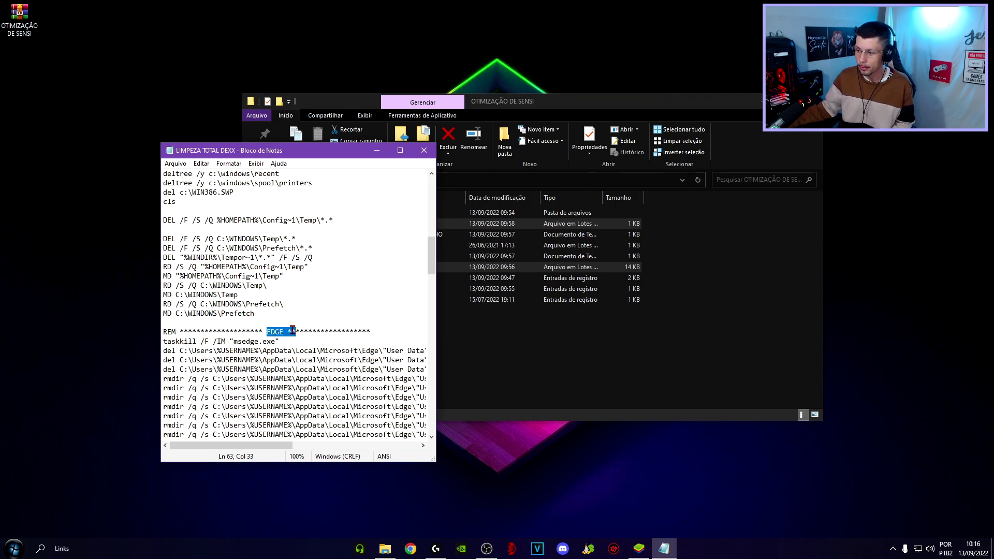
{"action": "scroll", "coordinate": [306, 337], "scroll_direction": "down", "scroll_amount": 6}
{"action": "scroll", "coordinate": [324, 347], "scroll_direction": "down", "scroll_amount": 5}
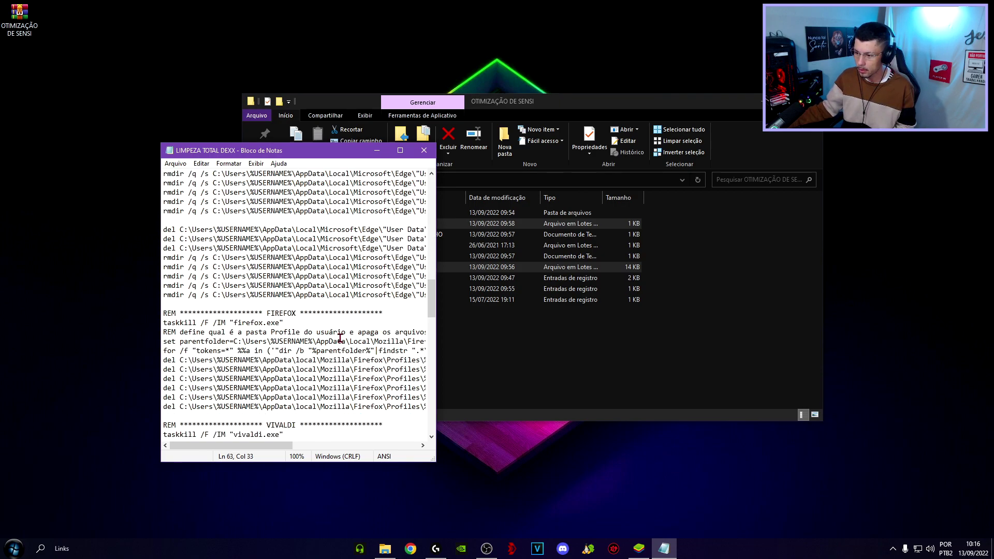
{"action": "left_click_drag", "start_coordinate": [267, 313], "coordinate": [301, 314]}
{"action": "scroll", "coordinate": [289, 271], "scroll_direction": "down", "scroll_amount": 7}
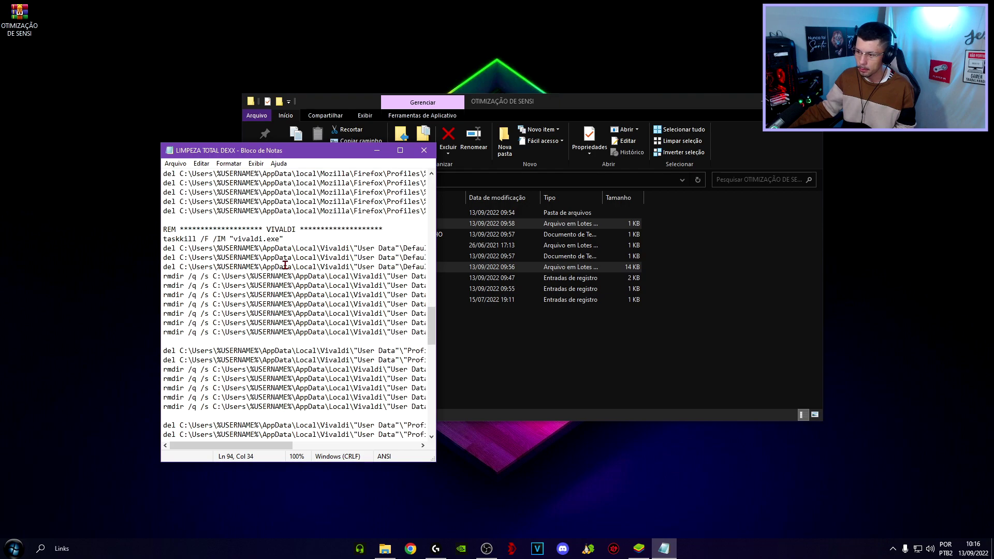
{"action": "scroll", "coordinate": [266, 228], "scroll_direction": "down", "scroll_amount": 7}
{"action": "left_click_drag", "start_coordinate": [263, 304], "coordinate": [274, 310]}
{"action": "scroll", "coordinate": [273, 309], "scroll_direction": "down", "scroll_amount": 8}
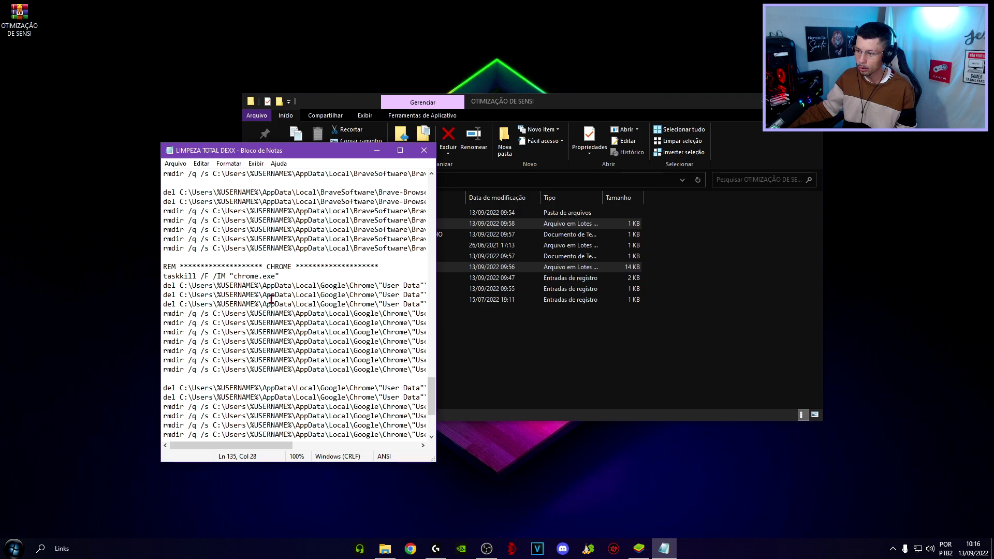
Highlight the Chrome cleanup section, check the script through its end, and close LIMPEZA TOTAL DEXX.
{"action": "triple_click", "coordinate": [267, 264]}
{"action": "scroll", "coordinate": [298, 378], "scroll_direction": "down", "scroll_amount": 5}
{"action": "left_click", "coordinate": [377, 438]}
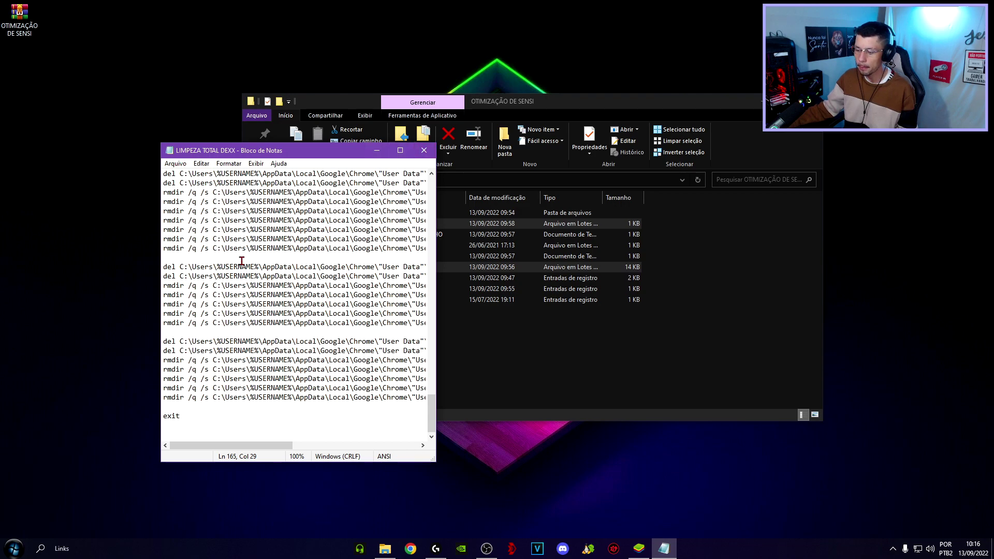
{"action": "scroll", "coordinate": [241, 261], "scroll_direction": "up", "scroll_amount": 8}
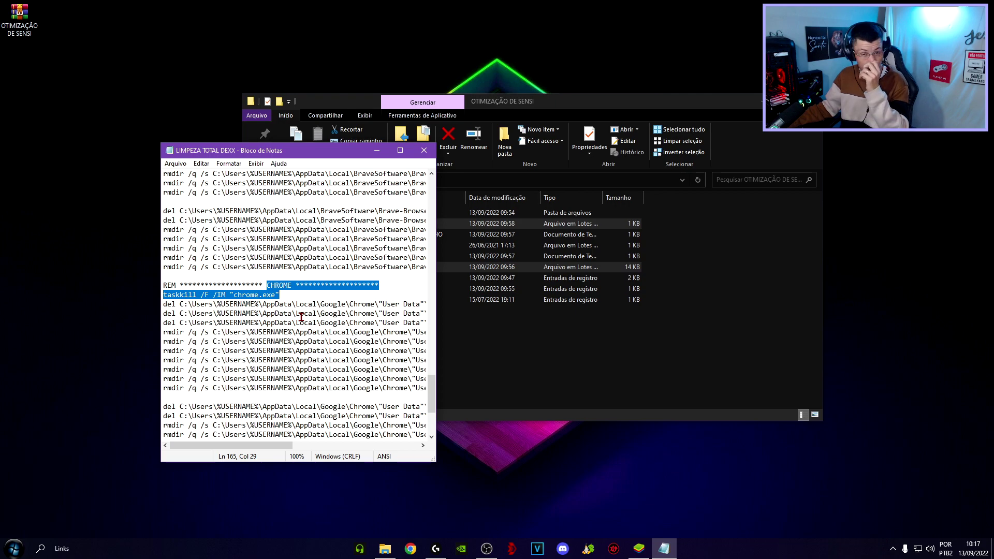
{"action": "left_click", "coordinate": [420, 151]}
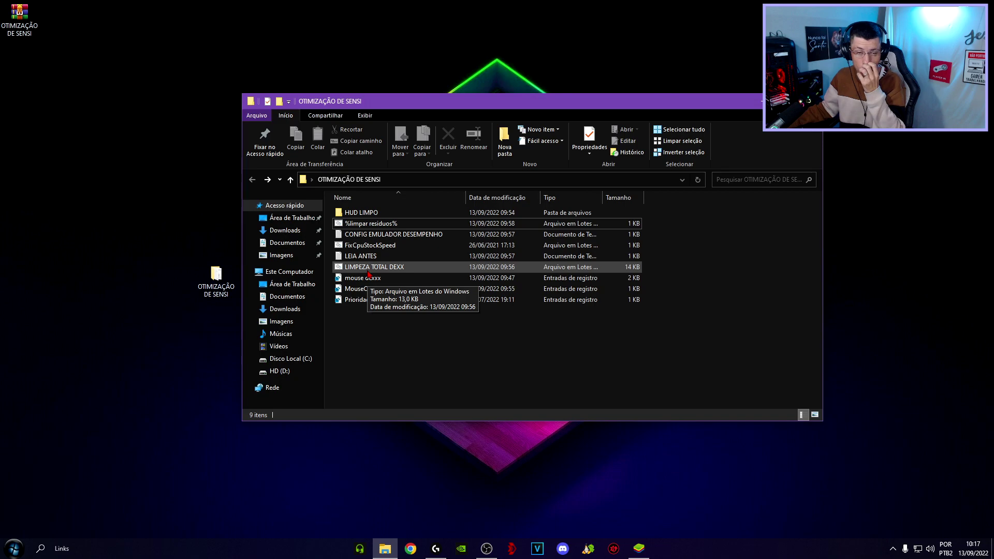
Open CONFIG EMULADOR DESEMPENHO and highlight the emulator core and RAM recommendation for PCs with 8 cores and 16GB of RAM.
{"action": "left_click", "coordinate": [374, 236]}
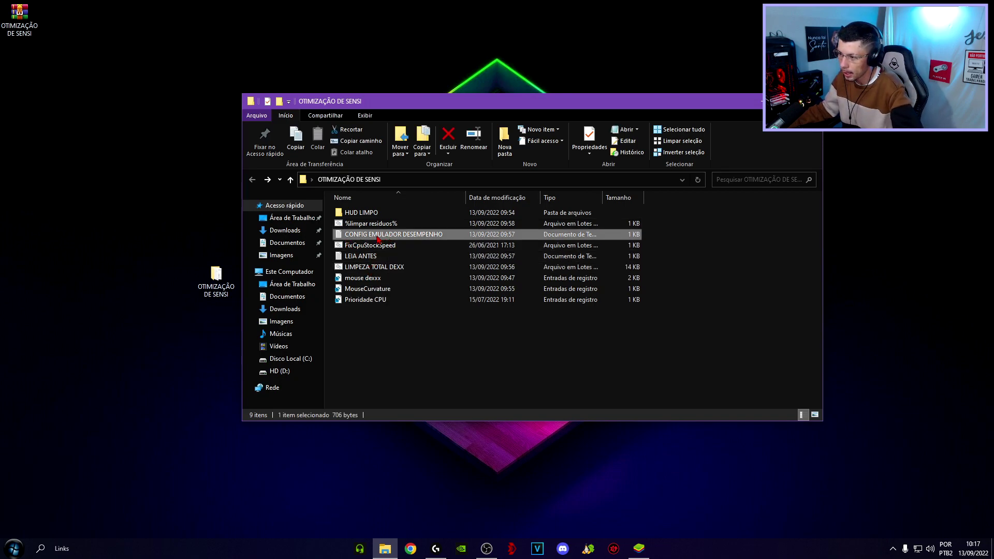
{"action": "double_click", "coordinate": [396, 236]}
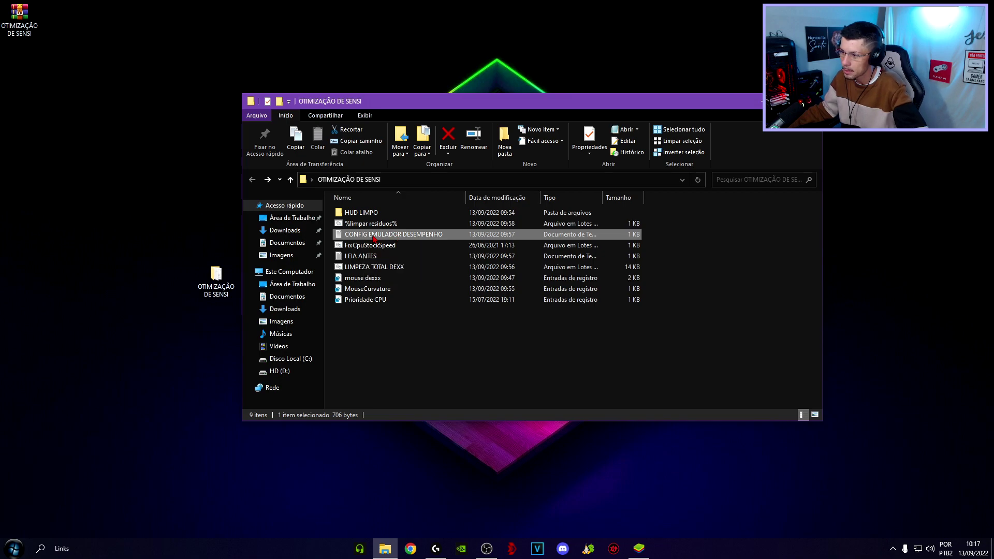
{"action": "left_click_drag", "start_coordinate": [165, 173], "coordinate": [316, 177]}
{"action": "left_click", "coordinate": [334, 176]}
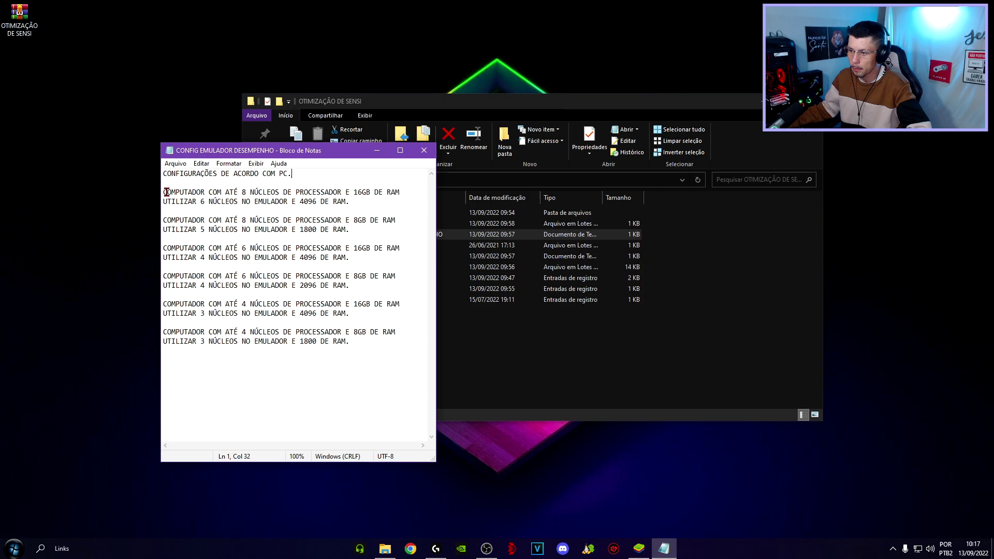
{"action": "left_click_drag", "start_coordinate": [170, 192], "coordinate": [371, 196]}
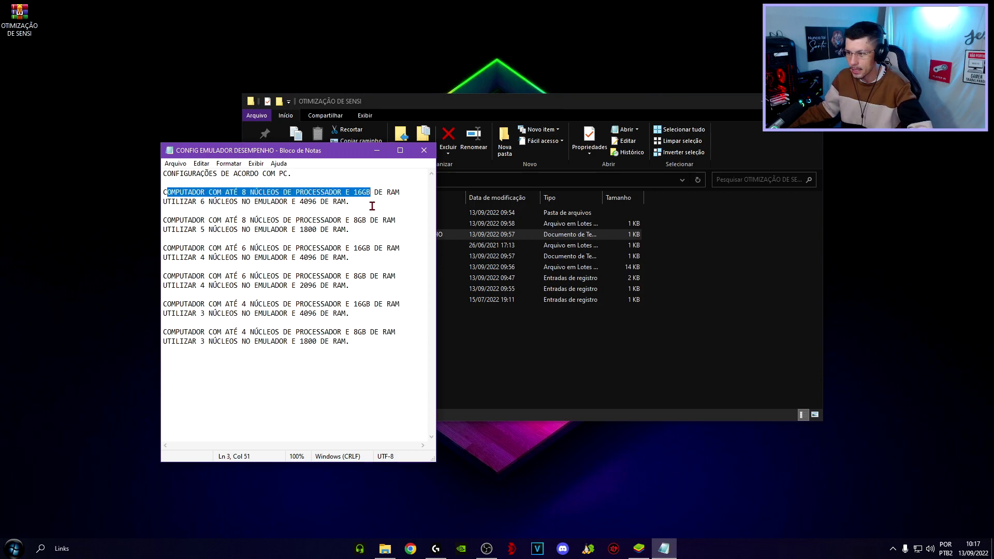
{"action": "left_click", "coordinate": [173, 204]}
{"action": "left_click_drag", "start_coordinate": [202, 204], "coordinate": [238, 203]}
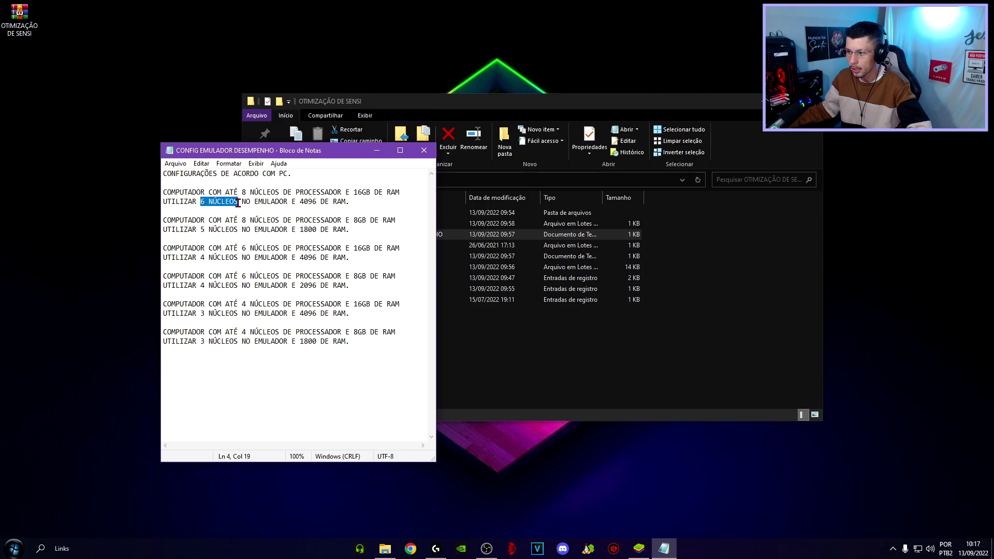
{"action": "left_click_drag", "start_coordinate": [300, 203], "coordinate": [333, 204]}
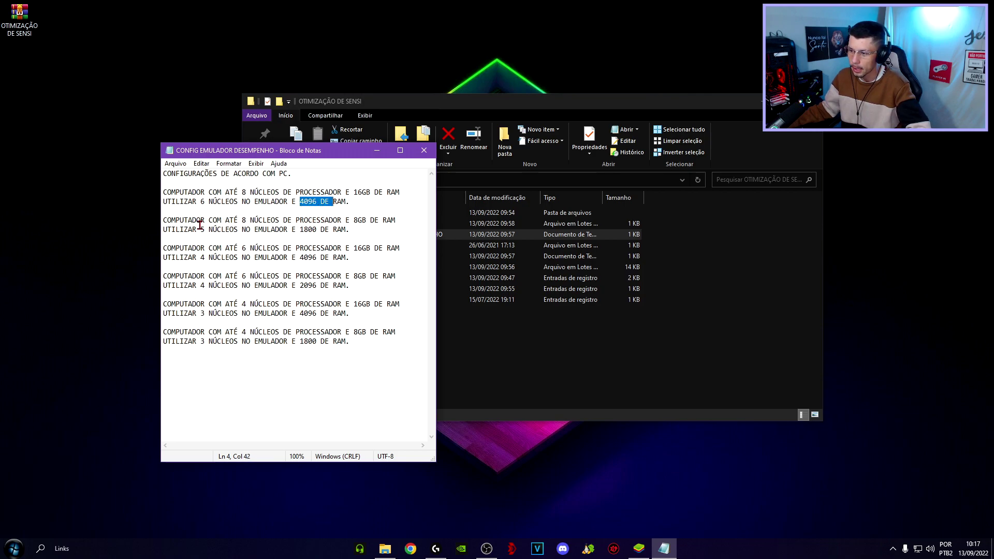
Highlight the emulator core and RAM recommendation for PCs with 8 cores and 8GB of RAM.
{"action": "mouse_move", "coordinate": [241, 220]}
{"action": "left_mouse_down"}
{"action": "mouse_move", "coordinate": [285, 219]}
{"action": "mouse_move", "coordinate": [245, 220]}
{"action": "left_mouse_up"}
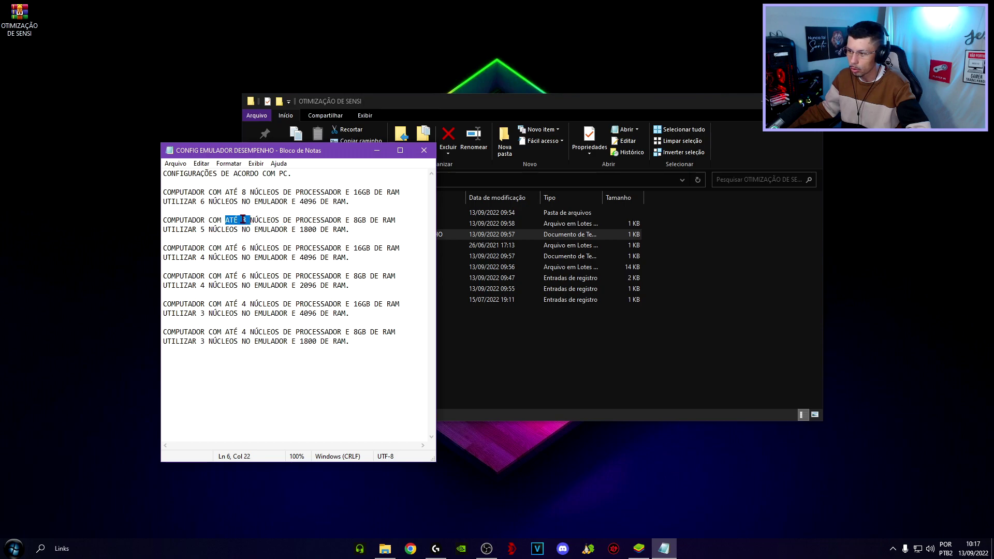
{"action": "left_click_drag", "start_coordinate": [354, 219], "coordinate": [212, 234]}
{"action": "left_click", "coordinate": [210, 237]}
{"action": "left_click_drag", "start_coordinate": [289, 230], "coordinate": [351, 230]}
{"action": "left_click", "coordinate": [324, 238]}
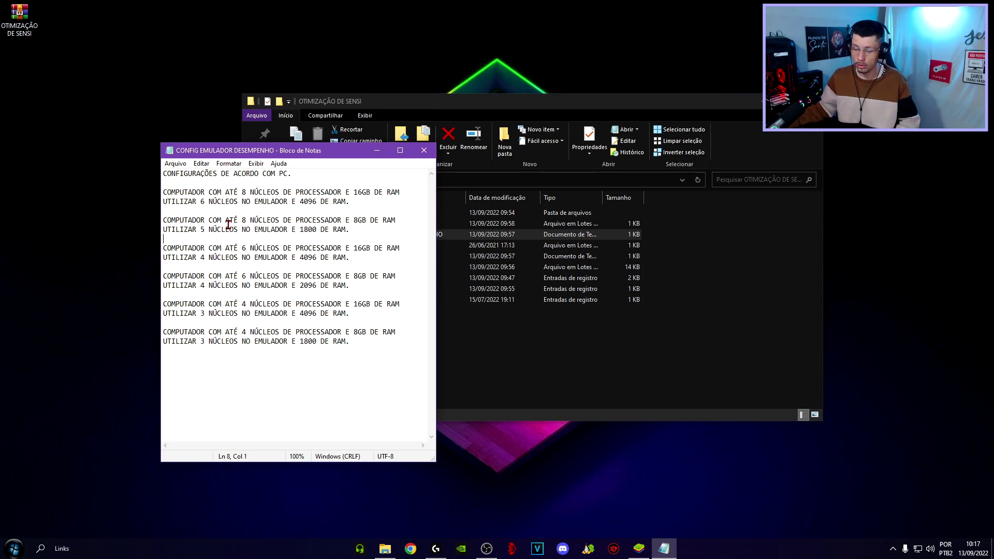
{"action": "left_click_drag", "start_coordinate": [242, 220], "coordinate": [286, 219]}
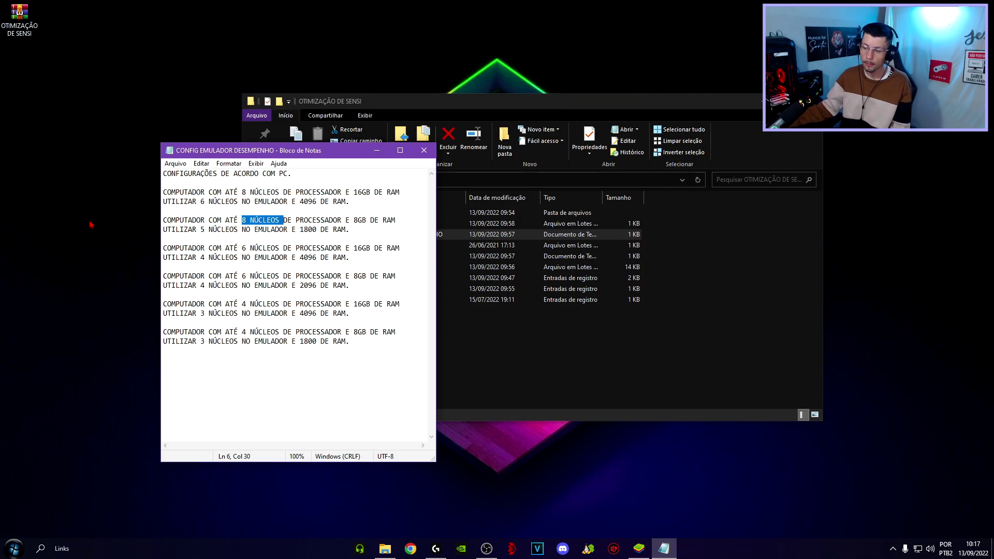
{"action": "left_click", "coordinate": [249, 222]}
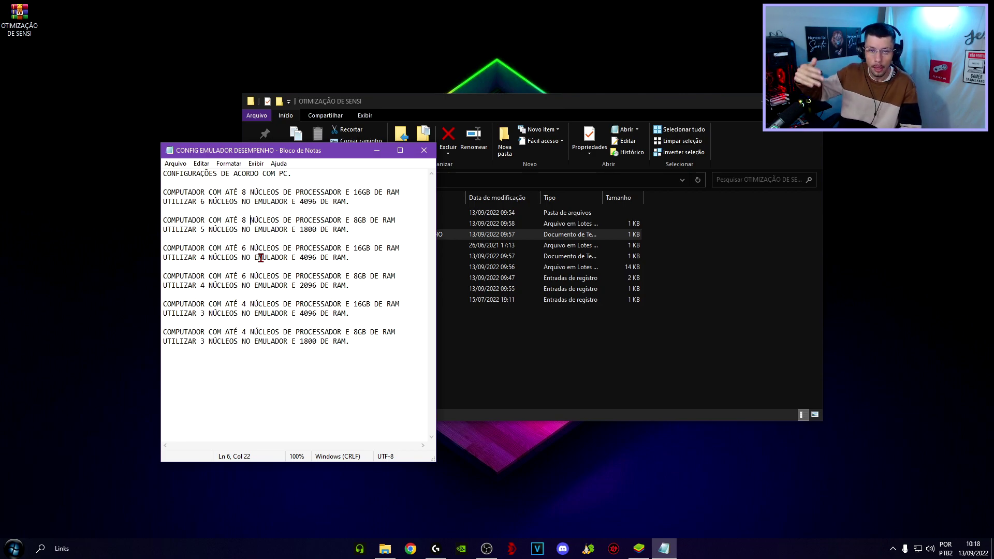
{"action": "left_click_drag", "start_coordinate": [230, 221], "coordinate": [281, 222]}
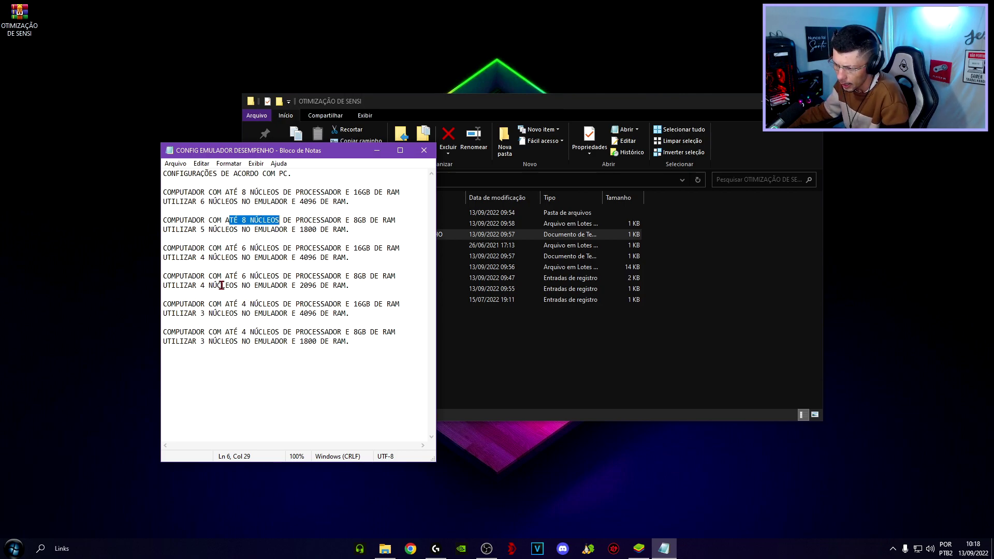
Highlight all remaining core and RAM recommendations down to the 4-core, 8GB entry, and close CONFIG EMULADOR DESEMPENHO.
{"action": "left_click_drag", "start_coordinate": [163, 192], "coordinate": [339, 303]}
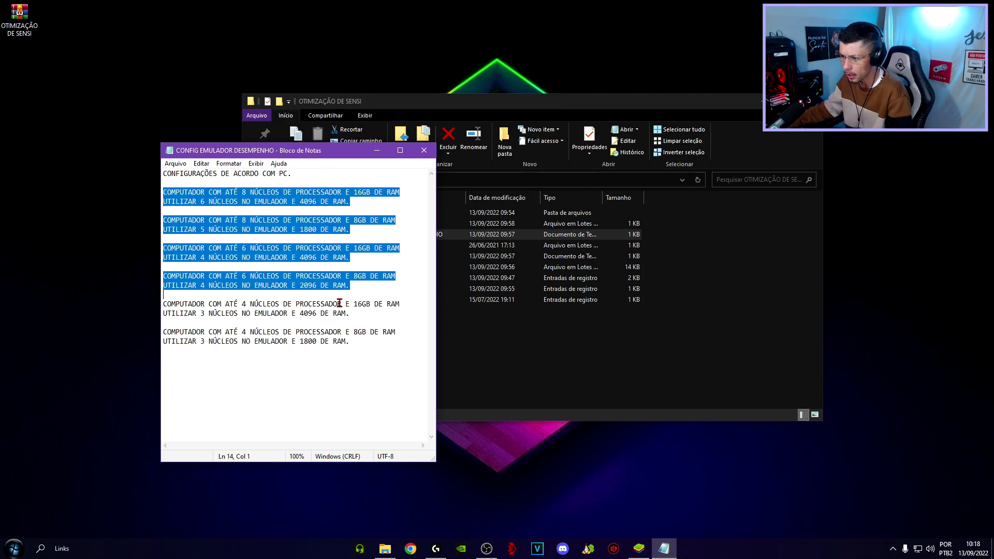
{"action": "key", "text": "ctrl+shift+End"}
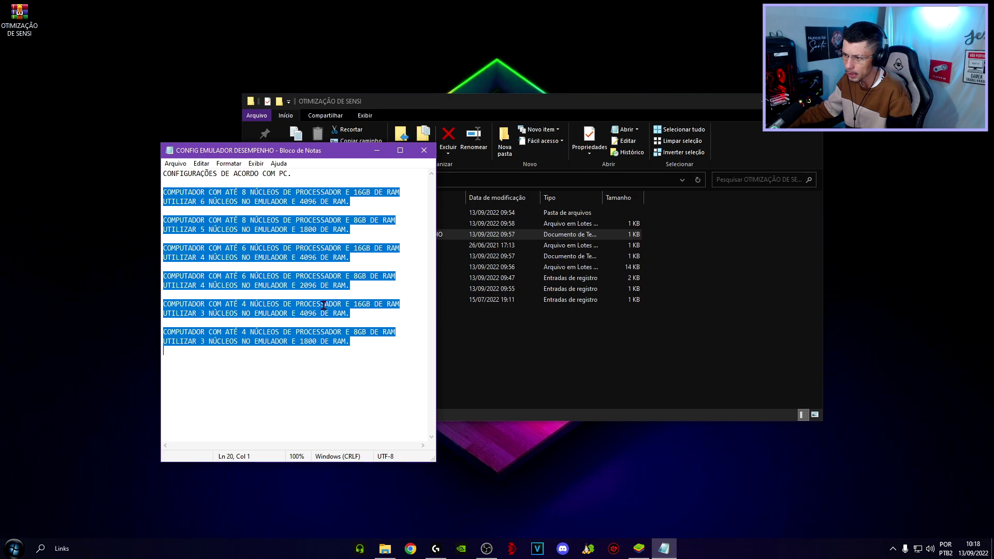
{"action": "left_click", "coordinate": [423, 150]}
Open the FixCpuStockSpeed batch file in the text editor to check its registry commands, and close it.
{"action": "left_click", "coordinate": [359, 245]}
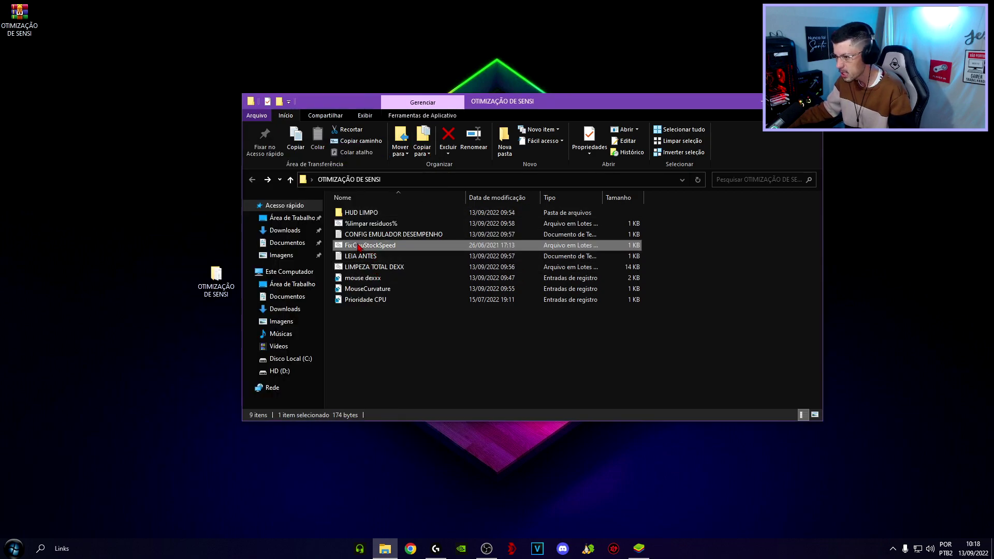
{"action": "right_click", "coordinate": [365, 249]}
{"action": "left_click", "coordinate": [377, 261]}
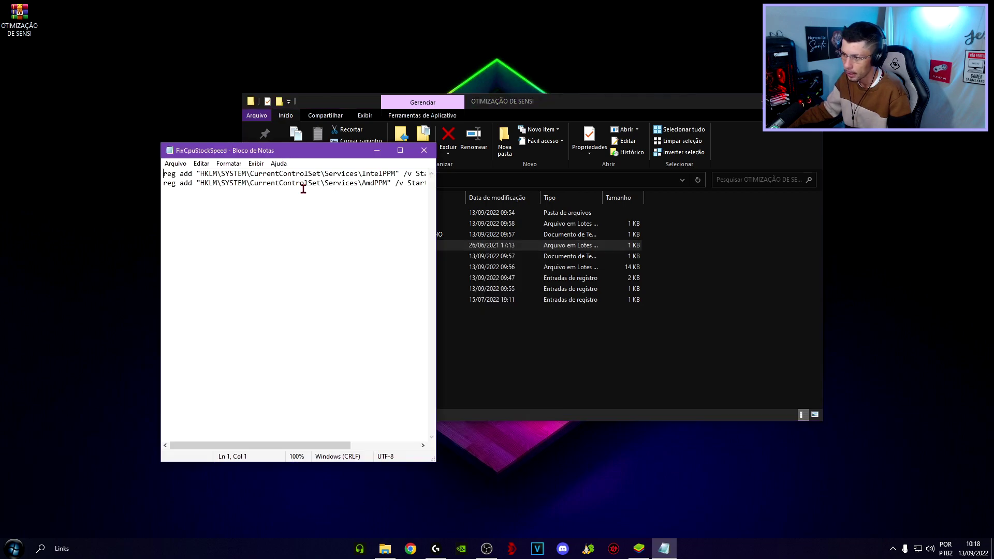
{"action": "left_click", "coordinate": [424, 150]}
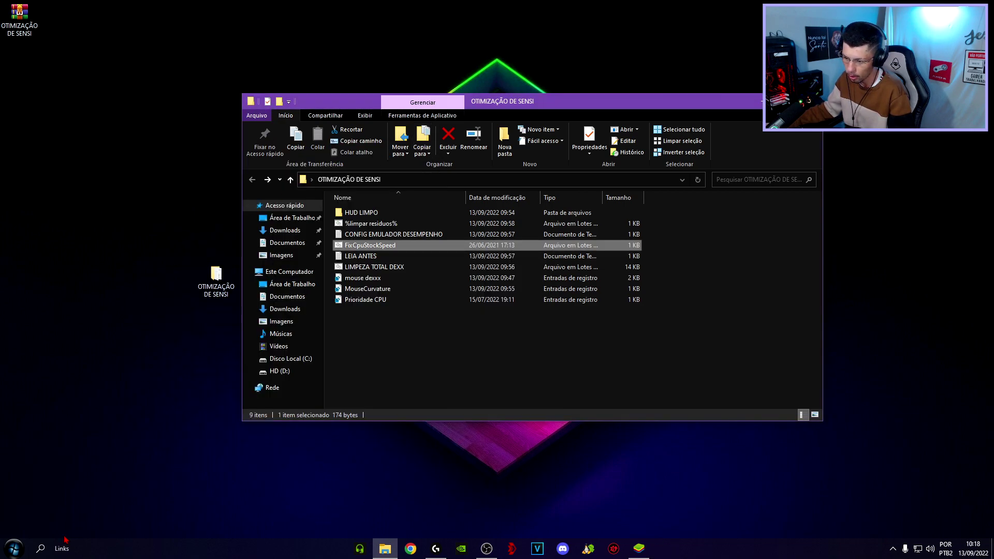
Search Windows for "pon" and open the Criar ponto de restauração settings.
{"action": "left_click", "coordinate": [42, 548]}
{"action": "type", "text": "p"}
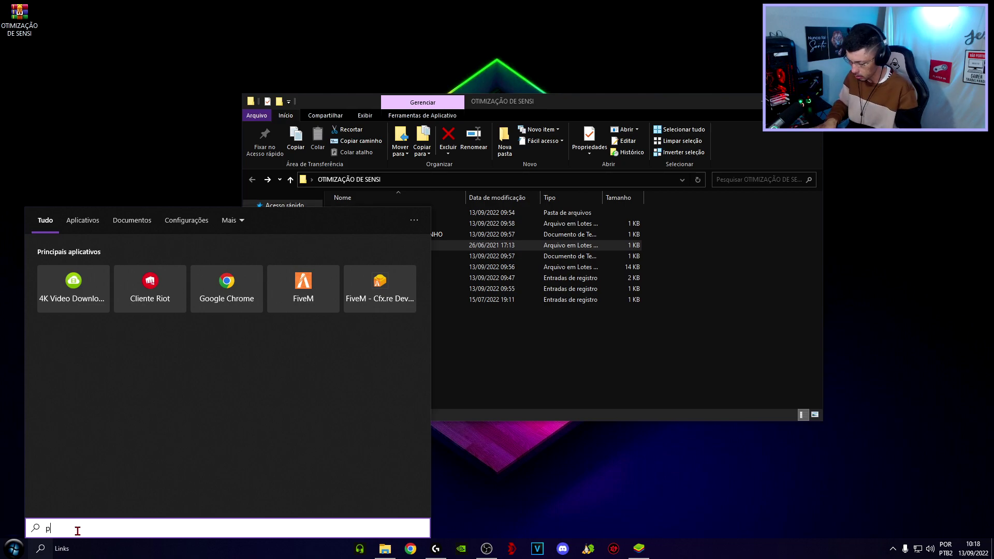
{"action": "type", "text": "on"}
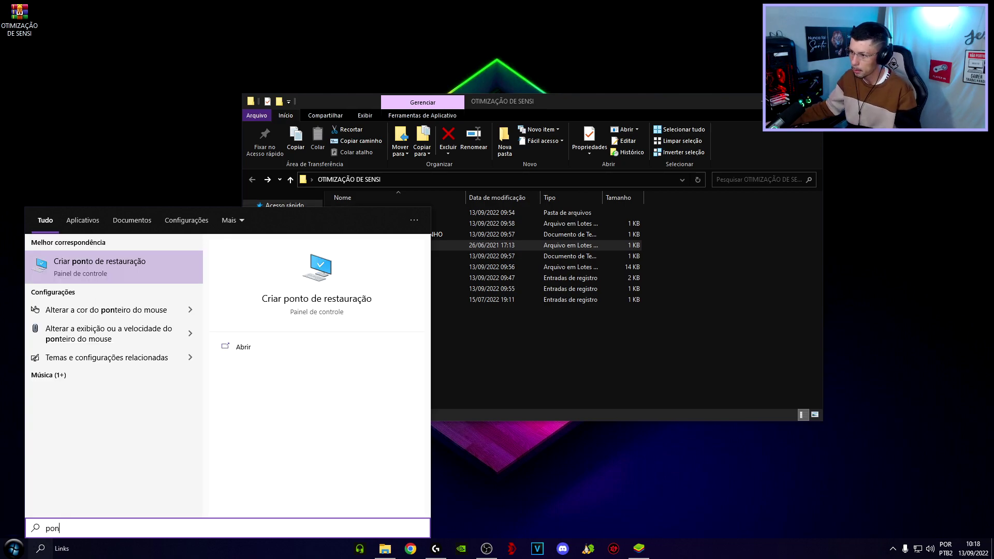
{"action": "left_click", "coordinate": [99, 271]}
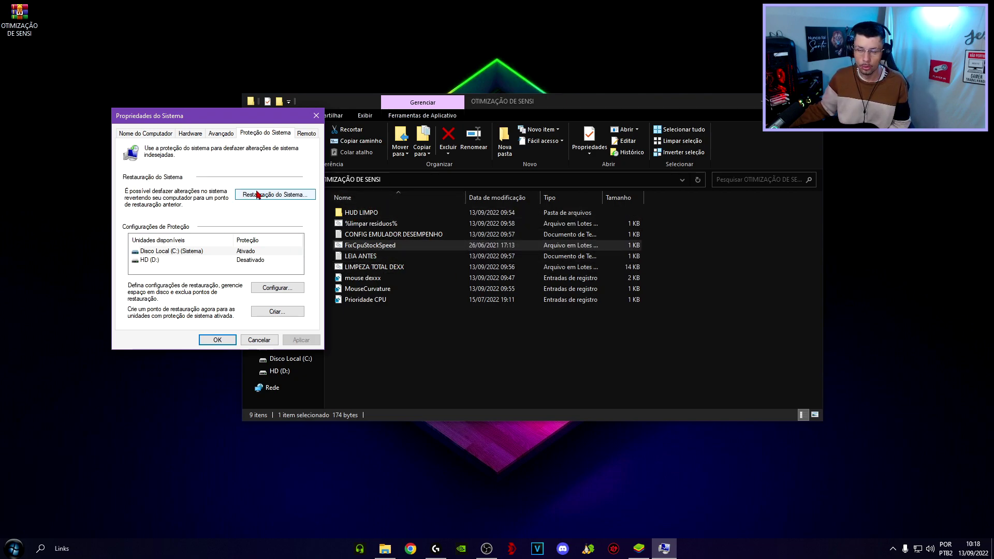
Create a system restore point named dexx and dismiss the completion notice.
{"action": "left_click", "coordinate": [277, 311]}
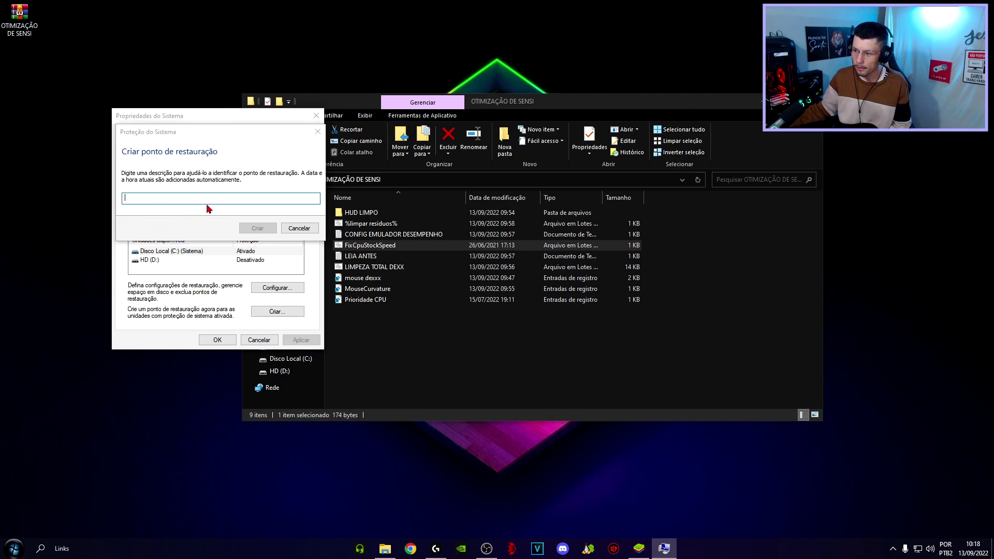
{"action": "left_click", "coordinate": [297, 228]}
{"action": "left_click", "coordinate": [165, 252]}
{"action": "left_click", "coordinate": [280, 308]}
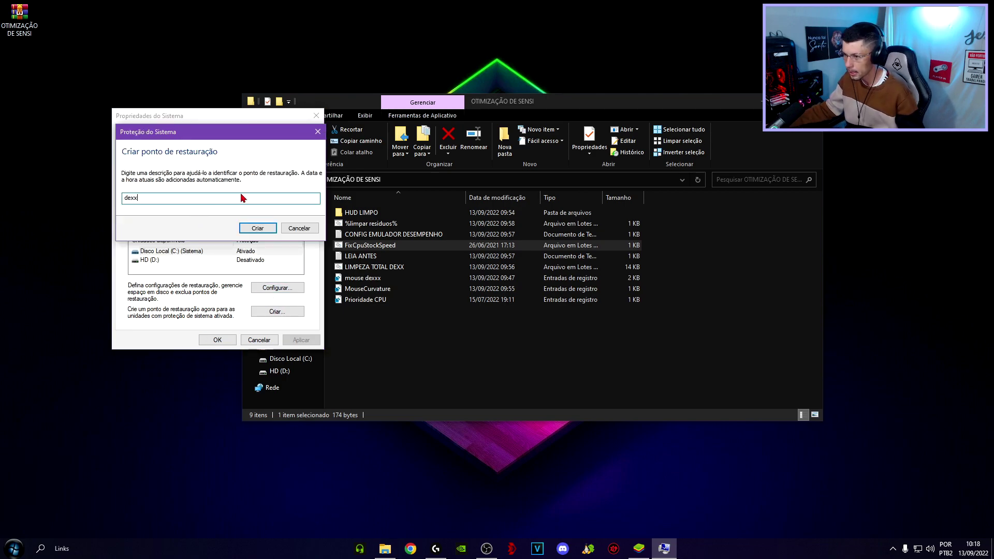
{"action": "left_click", "coordinate": [257, 229]}
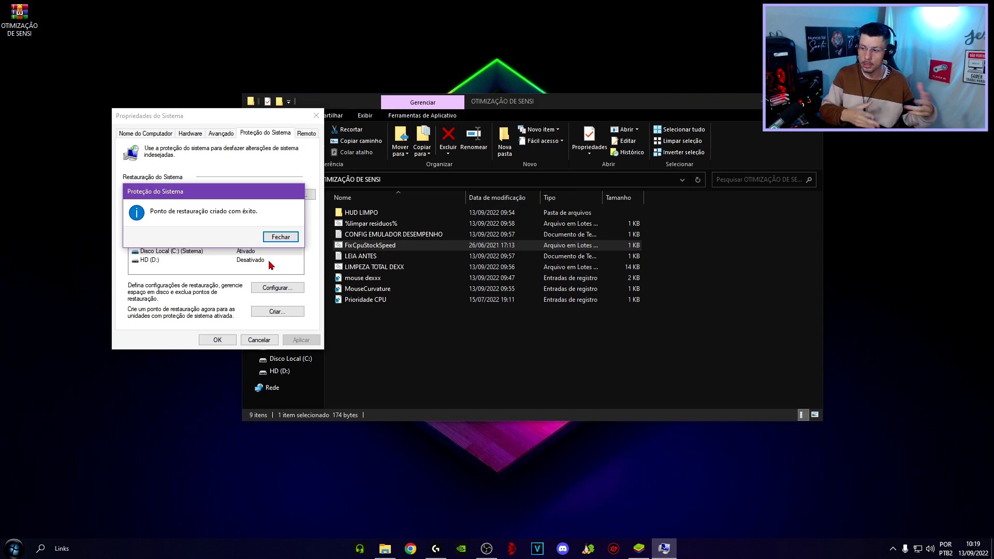
{"action": "left_click", "coordinate": [281, 238]}
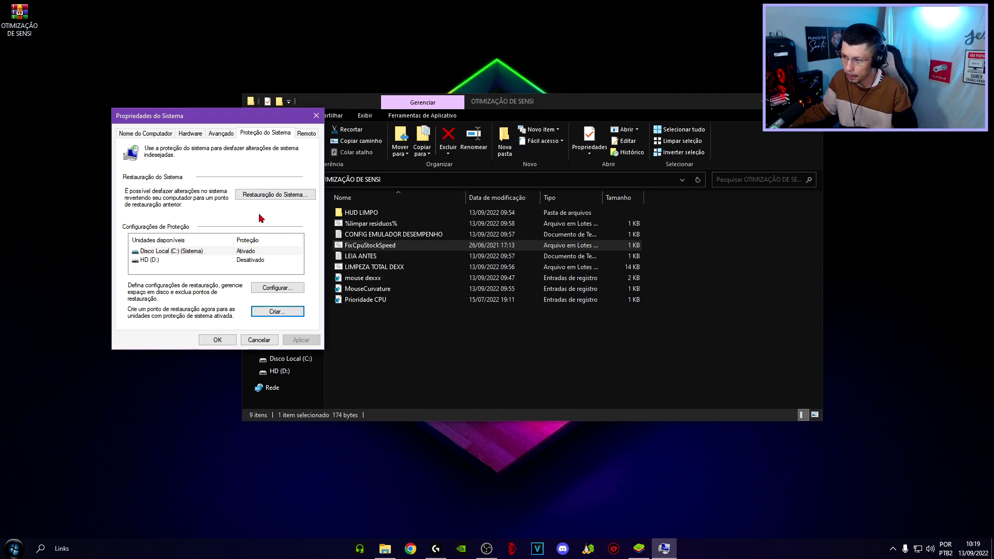
Check the dexx restore point in the System Restore list, and close the restore wizard and the system properties.
{"action": "left_click", "coordinate": [249, 198]}
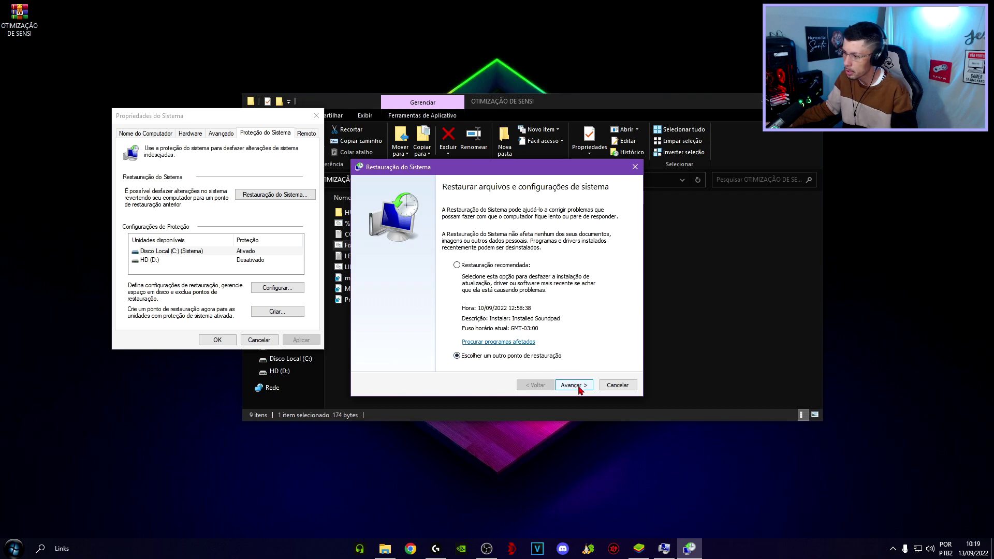
{"action": "left_click", "coordinate": [574, 385]}
{"action": "left_click", "coordinate": [438, 253]}
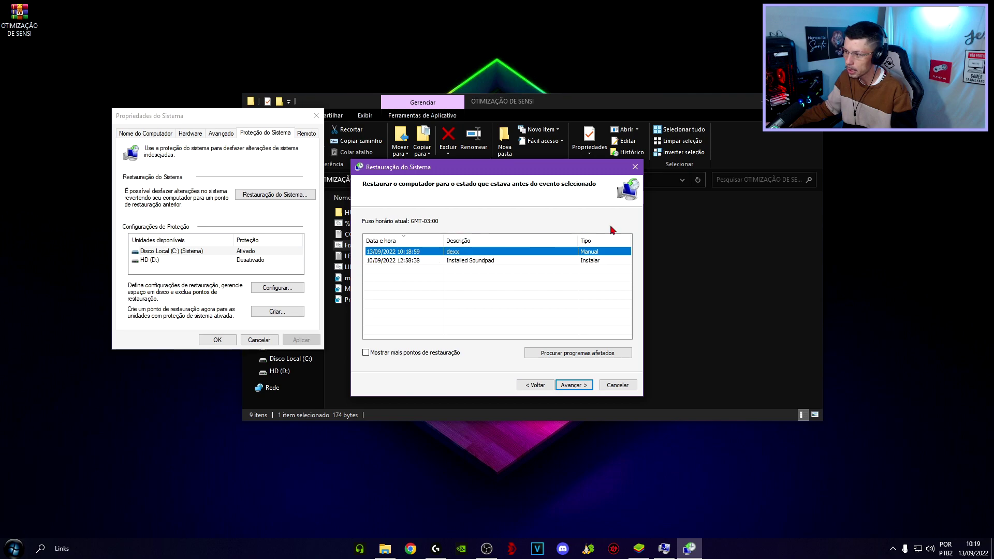
{"action": "left_click", "coordinate": [635, 166]}
{"action": "left_click", "coordinate": [316, 115]}
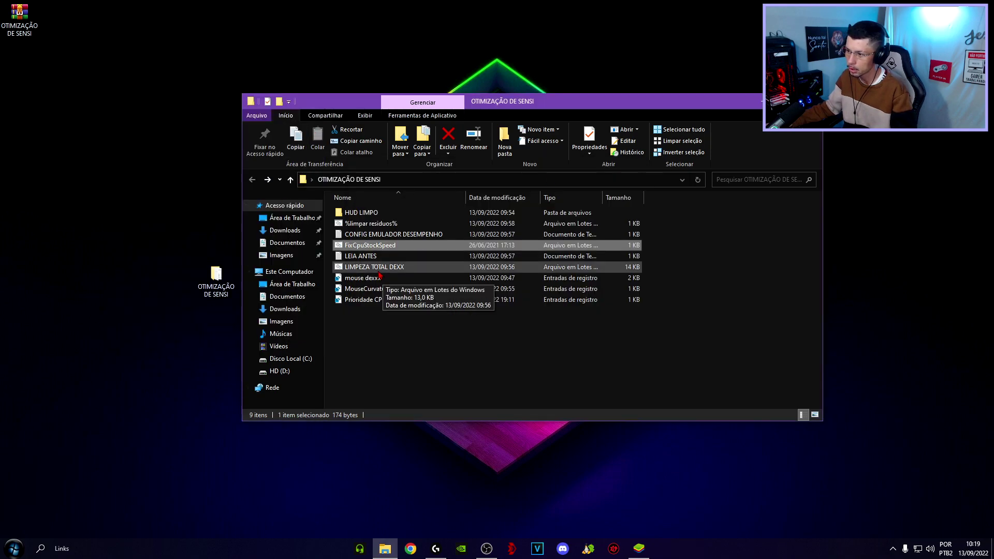
Reopen the FixCpuStockSpeed script for viewing, highlight its IntelPPM and AmdPPM service names, and close it.
{"action": "right_click", "coordinate": [358, 249]}
{"action": "left_click", "coordinate": [370, 264]}
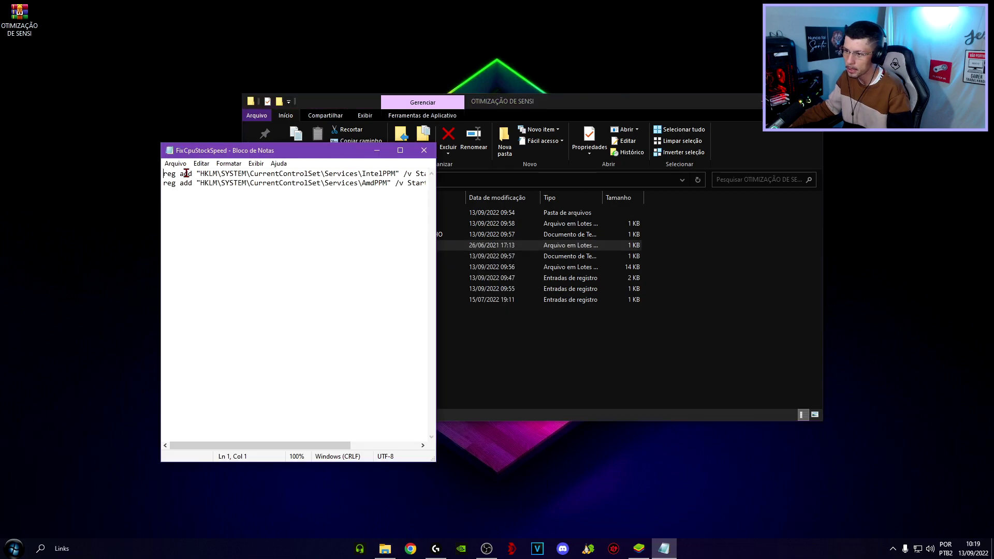
{"action": "left_click_drag", "start_coordinate": [266, 154], "coordinate": [118, 96]}
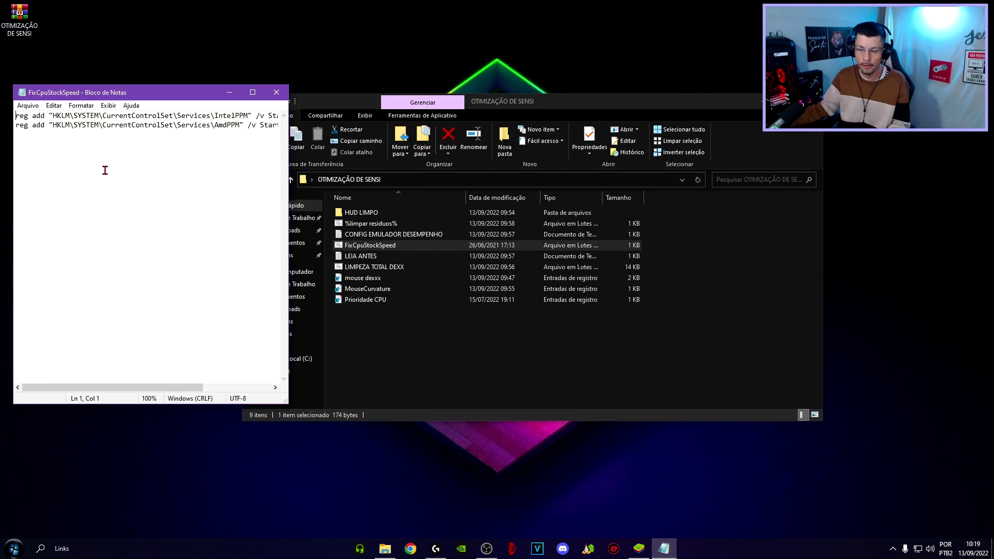
{"action": "left_click_drag", "start_coordinate": [217, 116], "coordinate": [247, 126]}
{"action": "left_click", "coordinate": [227, 136]}
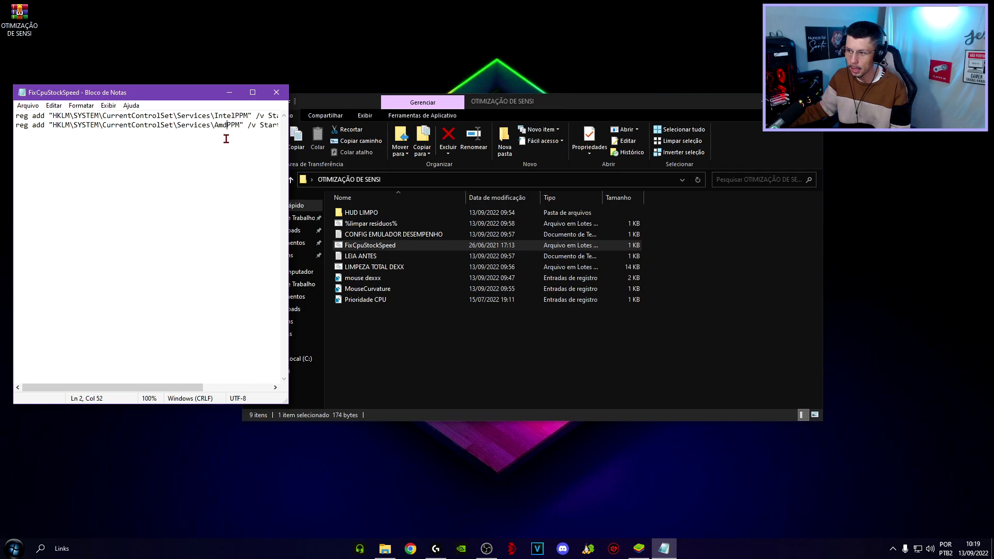
{"action": "left_click", "coordinate": [276, 93]}
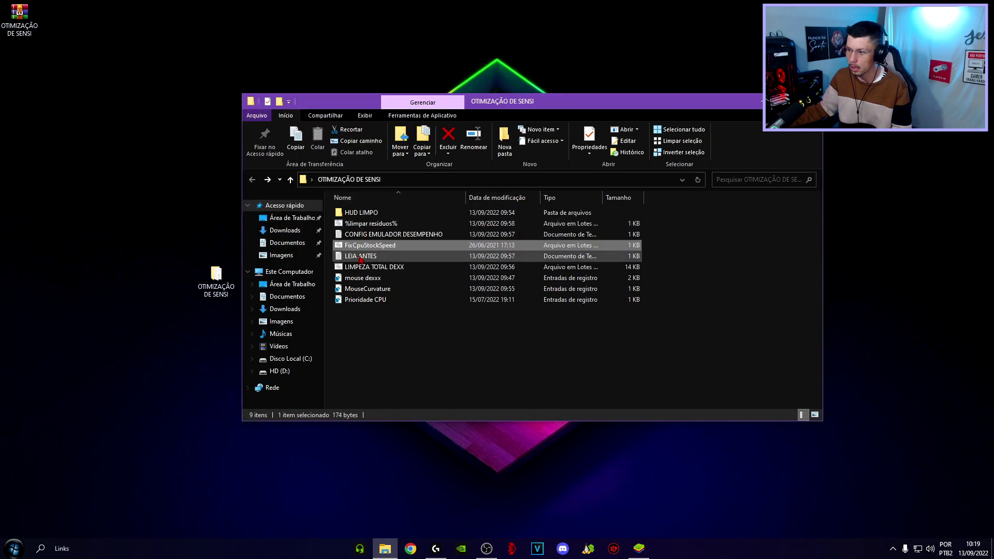
Run the FixCpuStockSpeed batch file from the OTIMIZAÇÃO DE SENSI folder.
{"action": "left_click", "coordinate": [89, 284]}
{"action": "right_click", "coordinate": [366, 246]}
{"action": "left_click", "coordinate": [386, 286]}
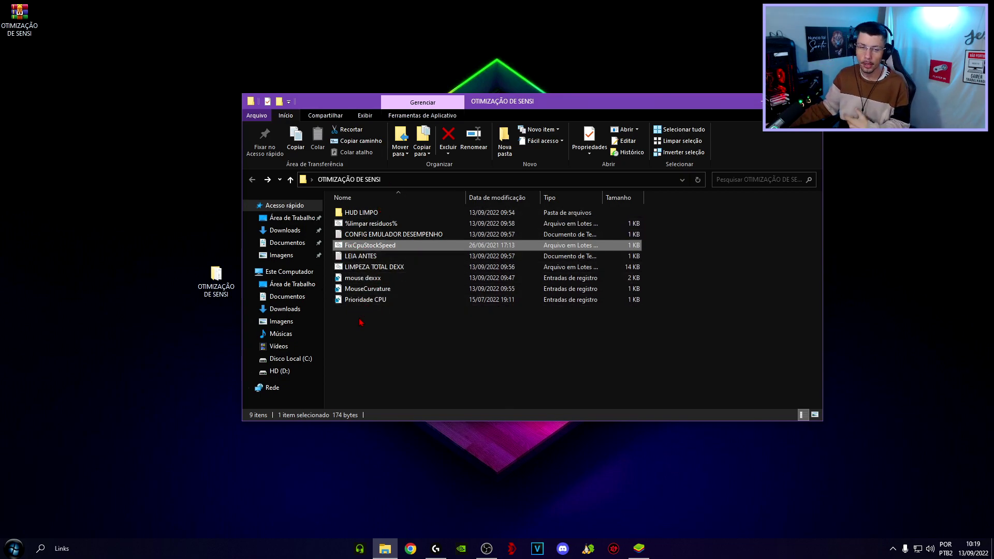
Open LEIA ANTES and highlight item 1 about falling FPS and enabling the fire button on the left side.
{"action": "left_click", "coordinate": [354, 260]}
{"action": "double_click", "coordinate": [358, 259]}
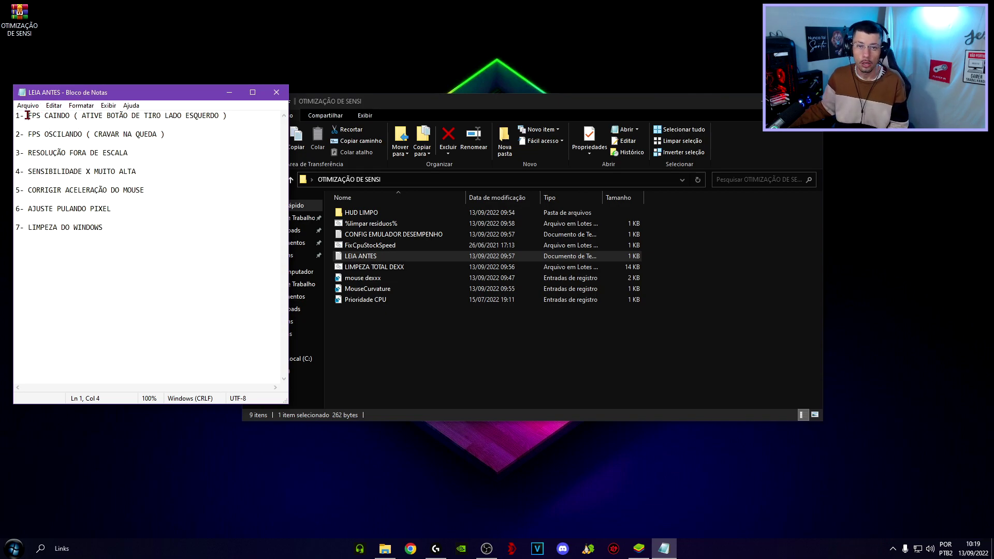
{"action": "left_click_drag", "start_coordinate": [27, 115], "coordinate": [252, 124]}
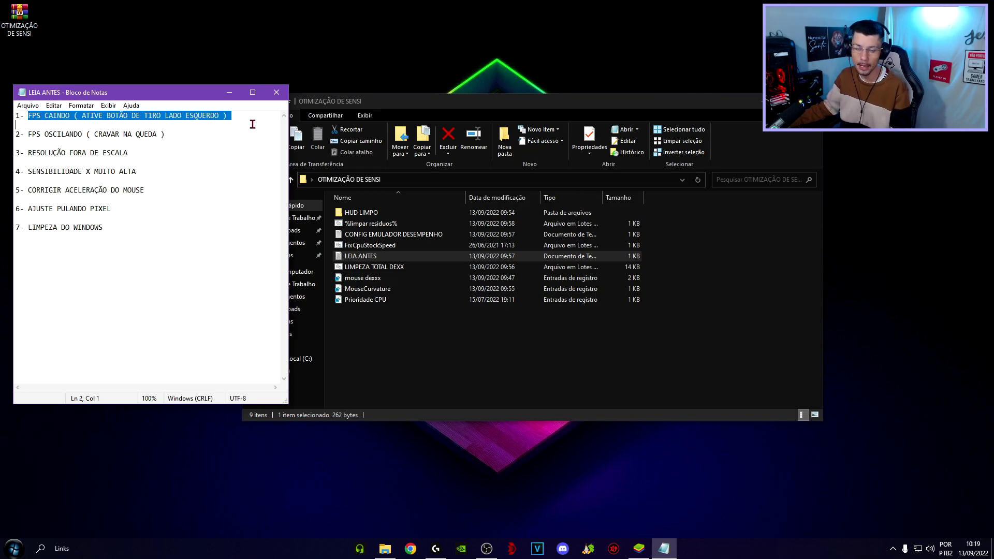
{"action": "left_click", "coordinate": [156, 134]}
{"action": "left_click_drag", "start_coordinate": [27, 115], "coordinate": [233, 115]}
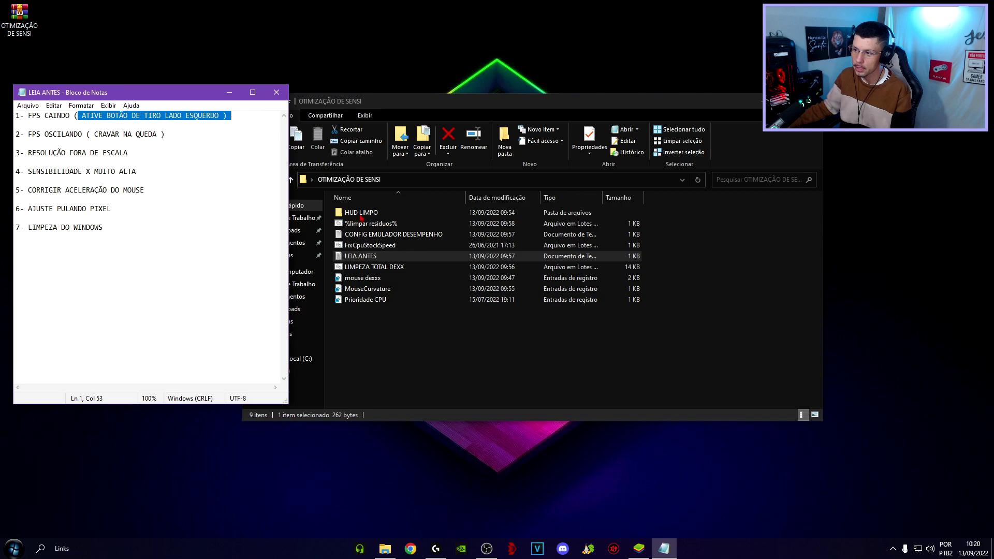
Switch to Free Fire in BlueStacks and dismiss the event and daily reward screens to reach the lobby.
{"action": "left_click", "coordinate": [639, 548]}
{"action": "left_click", "coordinate": [752, 103]}
{"action": "left_click", "coordinate": [751, 103]}
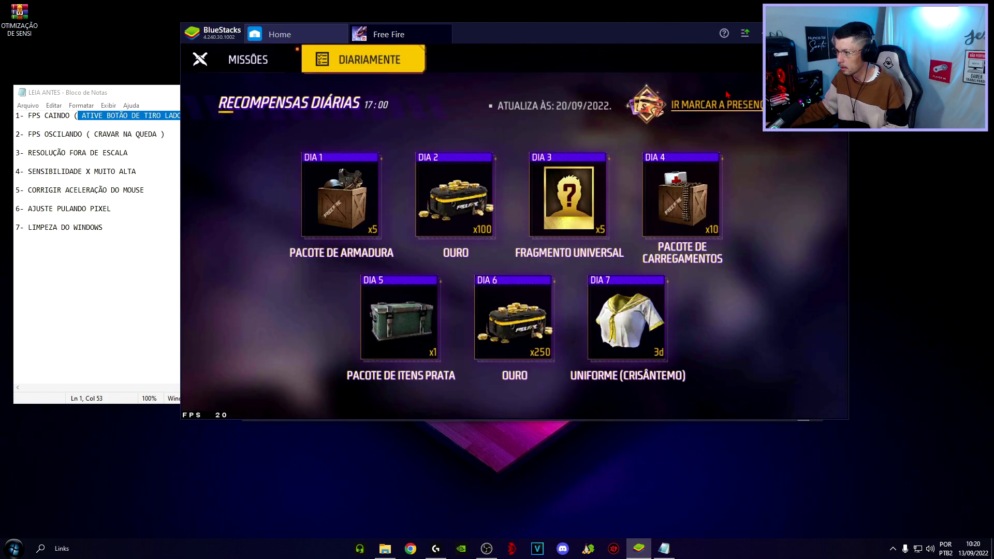
{"action": "key", "text": "Escape"}
{"action": "key", "text": "Escape"}
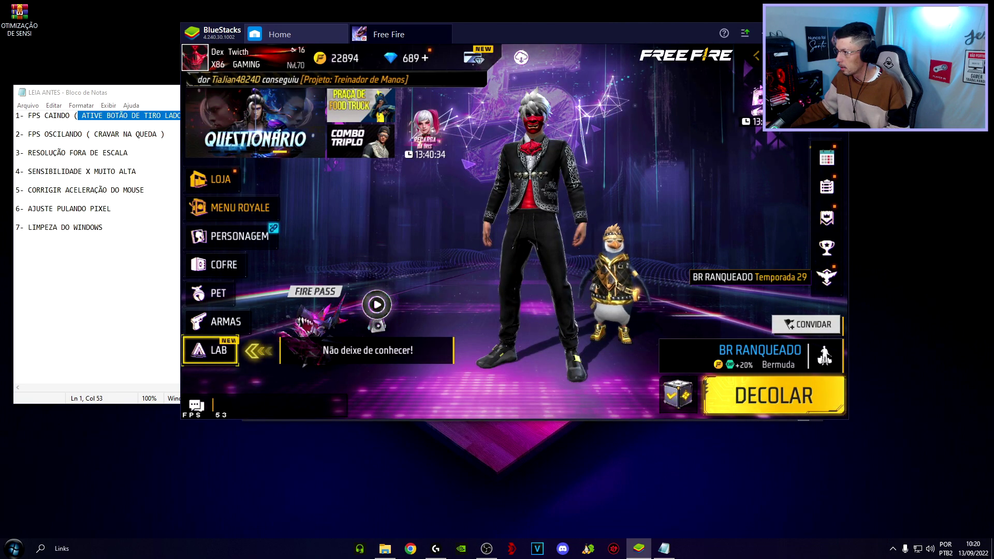
Open the custom HUD editor from the control settings of Free Fire.
{"action": "left_click", "coordinate": [211, 236]}
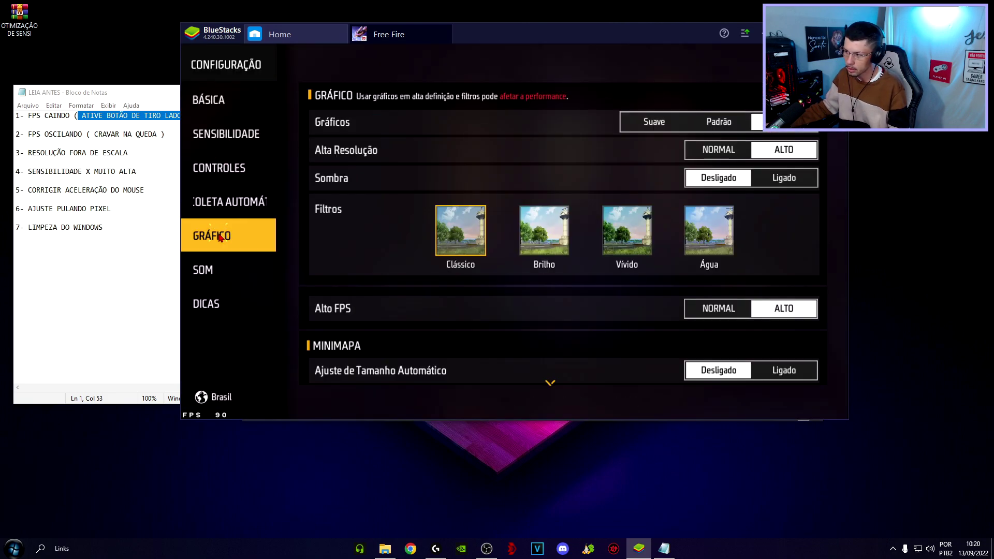
{"action": "left_click", "coordinate": [228, 100]}
{"action": "left_click", "coordinate": [788, 267]}
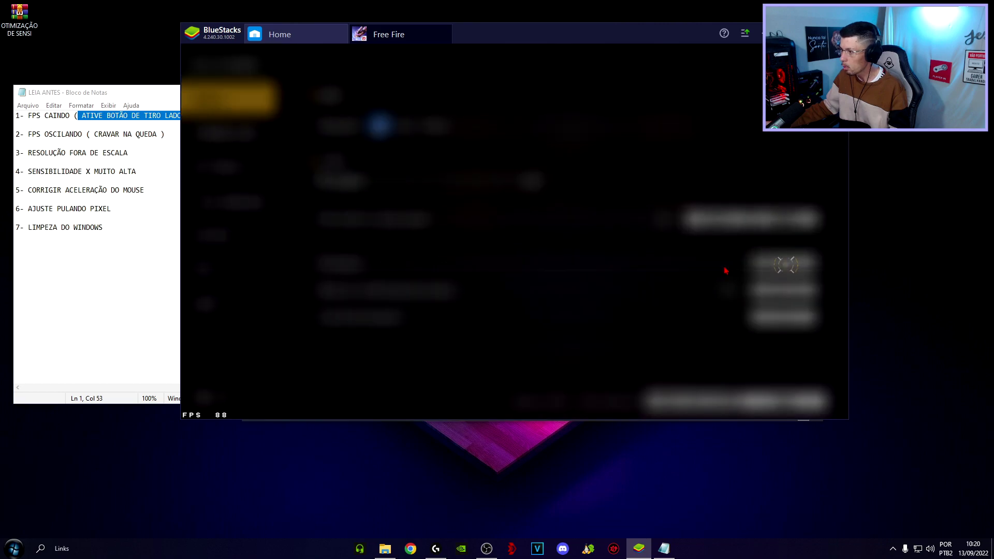
{"action": "left_click", "coordinate": [761, 285]}
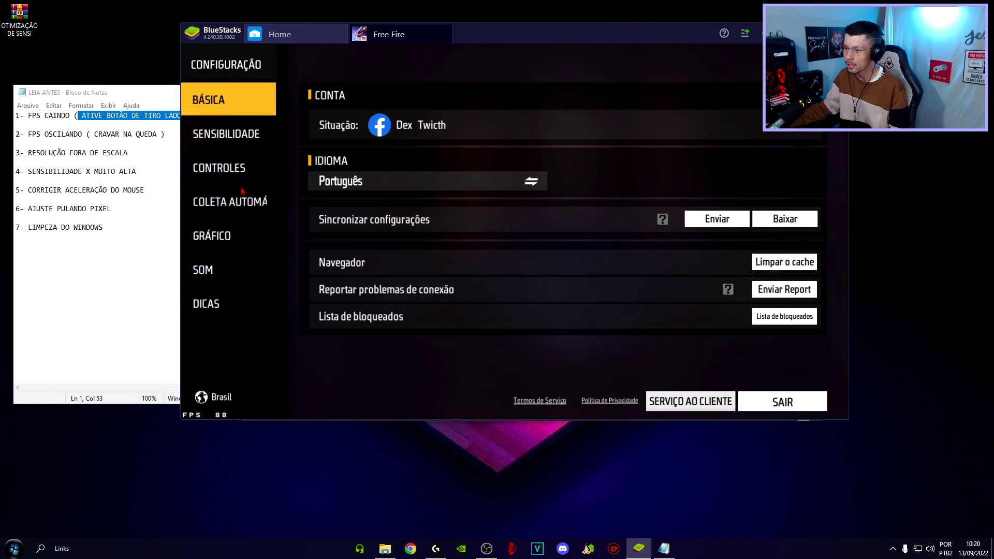
{"action": "left_click", "coordinate": [240, 164]}
{"action": "left_click", "coordinate": [784, 402]}
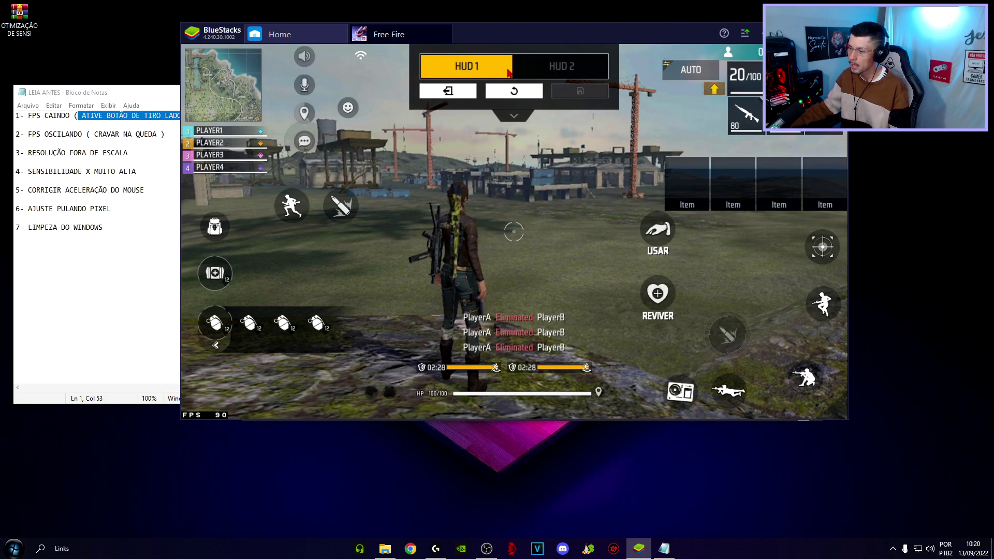
Switch to HUD 2, move the surfing button up out of the play area, and reduce its size.
{"action": "left_click", "coordinate": [569, 72]}
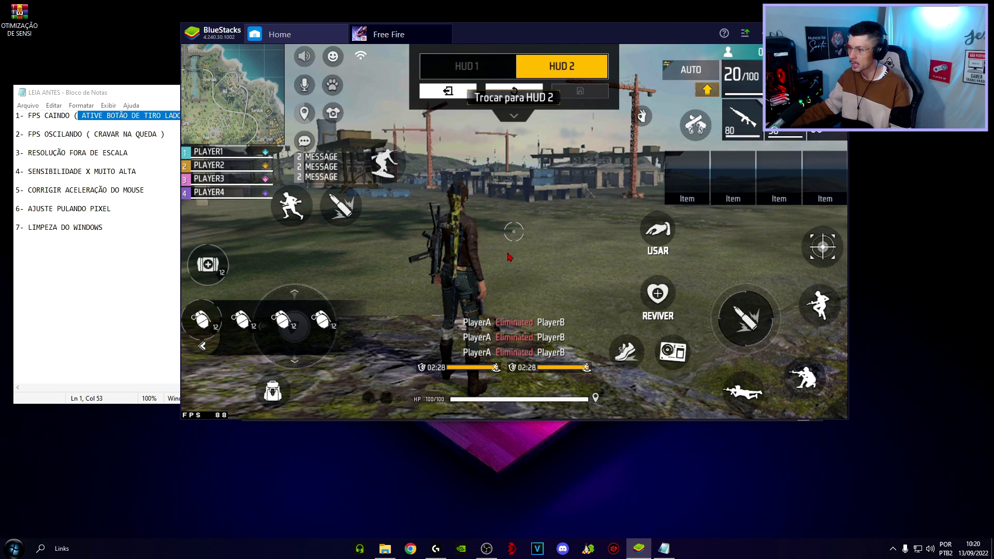
{"action": "left_click_drag", "start_coordinate": [383, 174], "coordinate": [643, 5]}
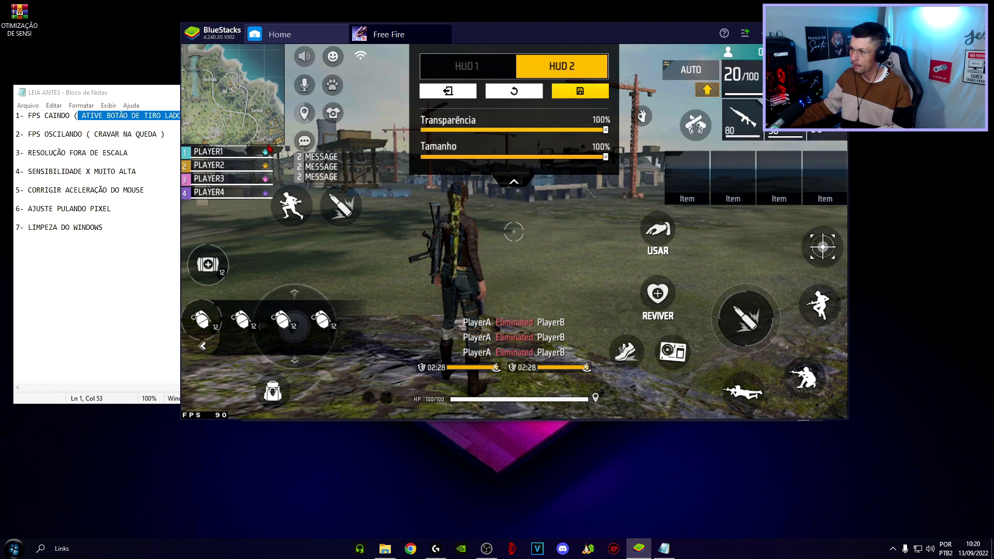
{"action": "left_click_drag", "start_coordinate": [605, 156], "coordinate": [483, 156]}
Shift the item slots partly past the right edge of the HUD, and move the crossed-weapons button up out of the play area at minimum size.
{"action": "left_click_drag", "start_coordinate": [727, 172], "coordinate": [791, 193]}
{"action": "left_click_drag", "start_coordinate": [694, 124], "coordinate": [520, 5]}
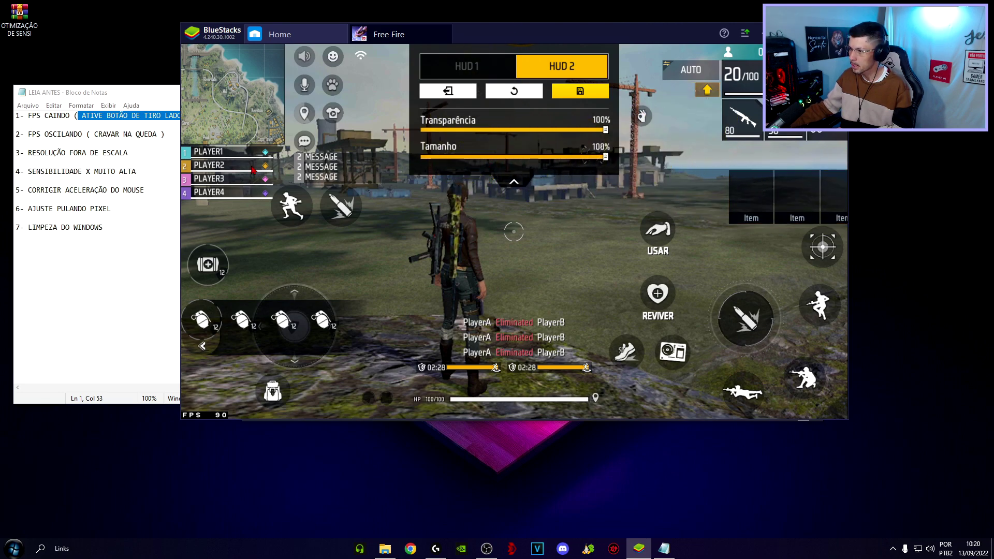
{"action": "left_click_drag", "start_coordinate": [605, 157], "coordinate": [422, 156]}
Enlarge the hand gesture button to 100%, move it up out of the play area, and reduce its size to minimum.
{"action": "left_click", "coordinate": [641, 117]}
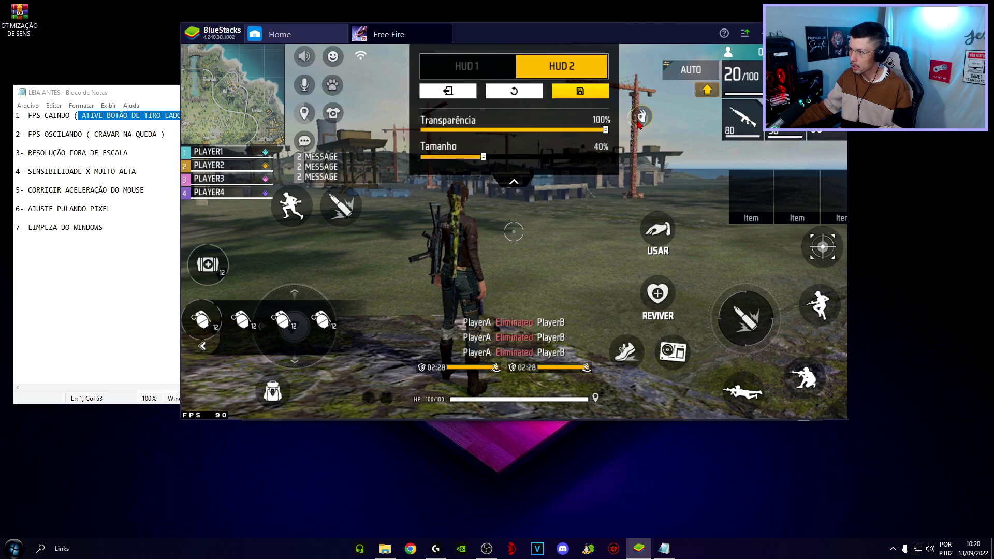
{"action": "left_click_drag", "start_coordinate": [484, 157], "coordinate": [750, 161]}
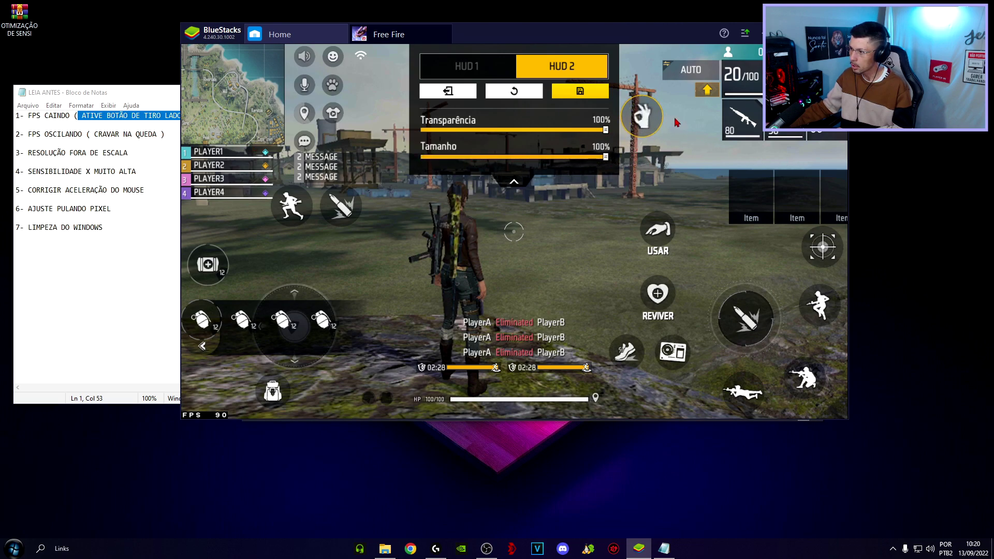
{"action": "left_click_drag", "start_coordinate": [640, 138], "coordinate": [630, 48]}
{"action": "left_click_drag", "start_coordinate": [597, 157], "coordinate": [421, 157]}
Move the T-shirt button to mid-screen, enlarge it to 100%, move it up out of the play area, and reduce its size to 10%.
{"action": "left_click", "coordinate": [333, 113]}
{"action": "left_click_drag", "start_coordinate": [333, 113], "coordinate": [501, 274]}
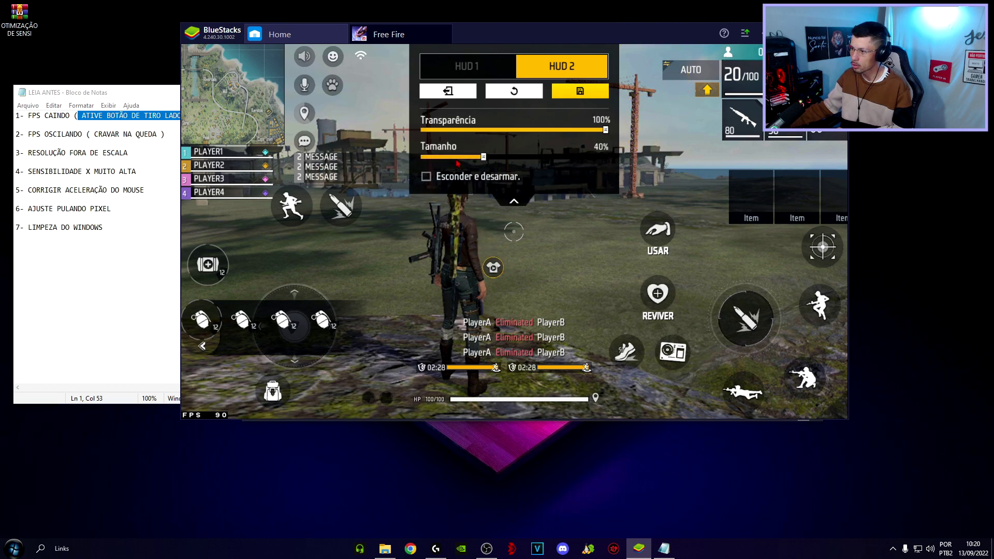
{"action": "left_click_drag", "start_coordinate": [519, 165], "coordinate": [606, 157]}
{"action": "left_click_drag", "start_coordinate": [491, 293], "coordinate": [559, 5]}
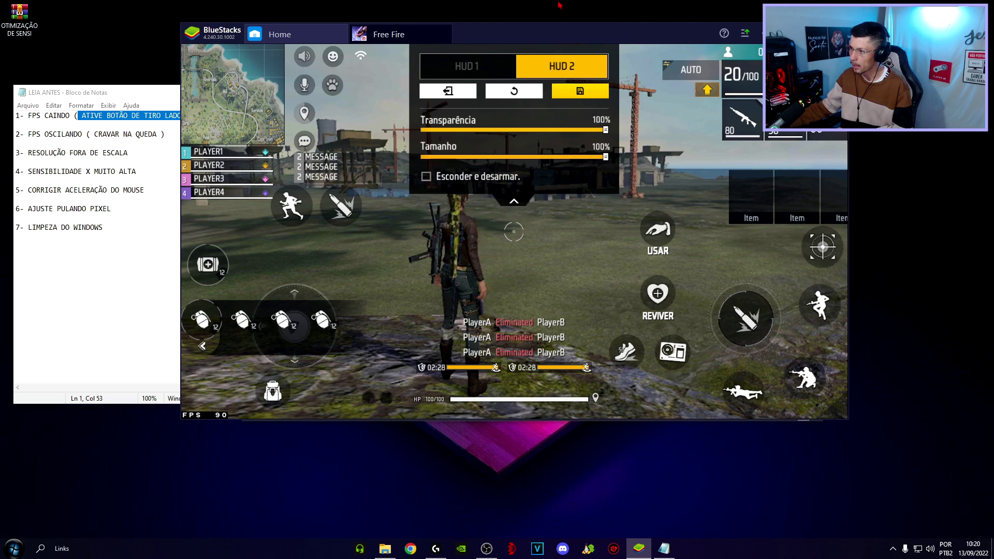
{"action": "left_click_drag", "start_coordinate": [605, 158], "coordinate": [402, 140]}
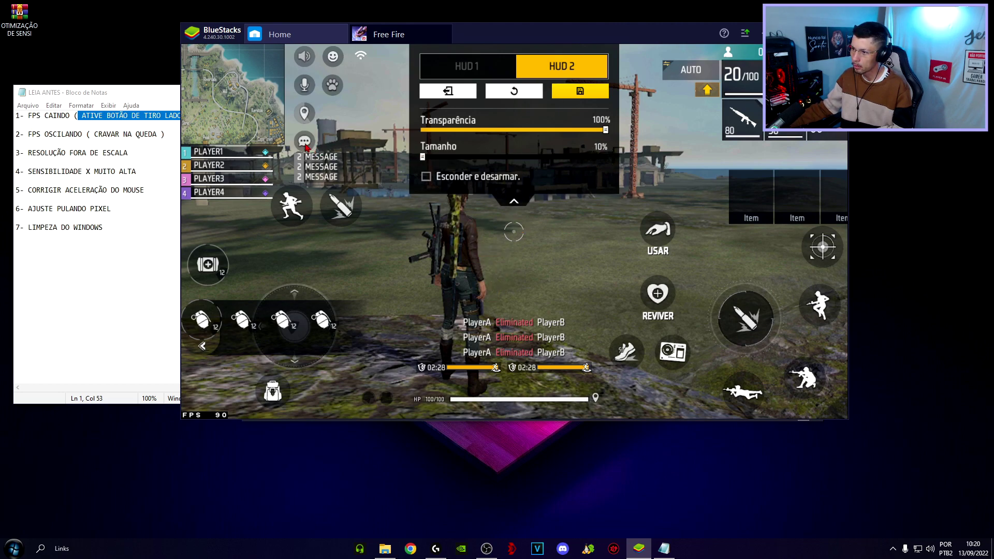
Move the paw button, enlarged to 100%, and the shoe button up out of the play area, and shrink both to 10%.
{"action": "left_click_drag", "start_coordinate": [332, 86], "coordinate": [525, 290]}
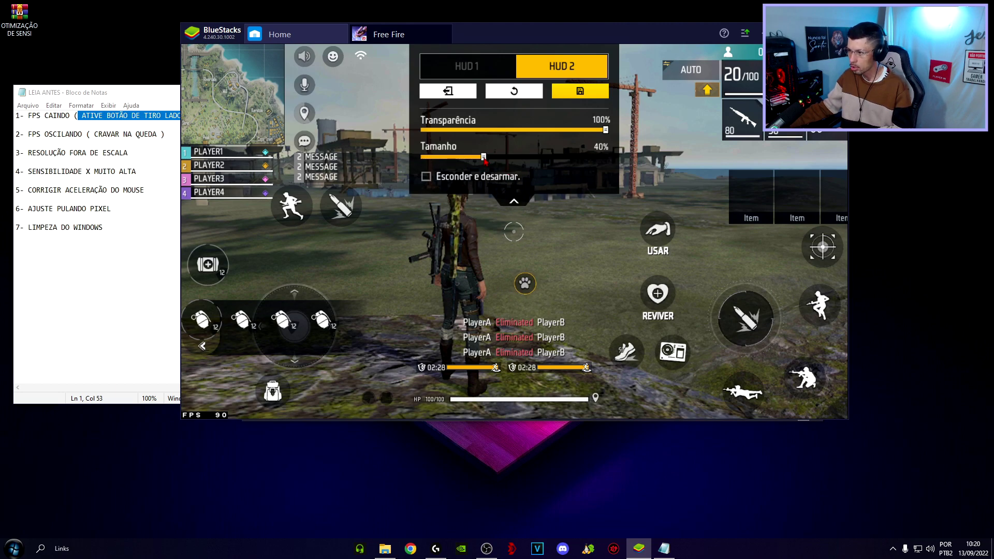
{"action": "left_click_drag", "start_coordinate": [484, 158], "coordinate": [632, 164]}
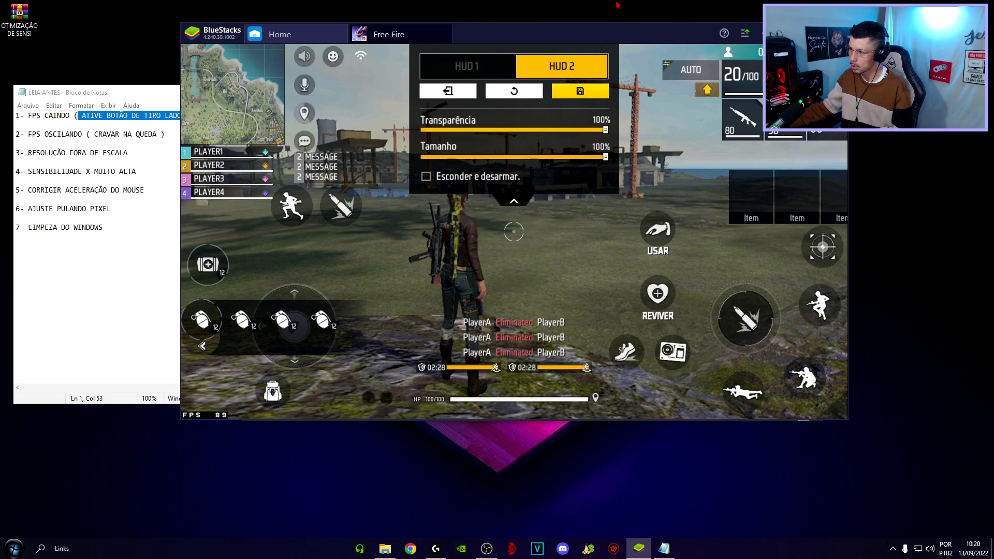
{"action": "left_click_drag", "start_coordinate": [605, 161], "coordinate": [420, 158]}
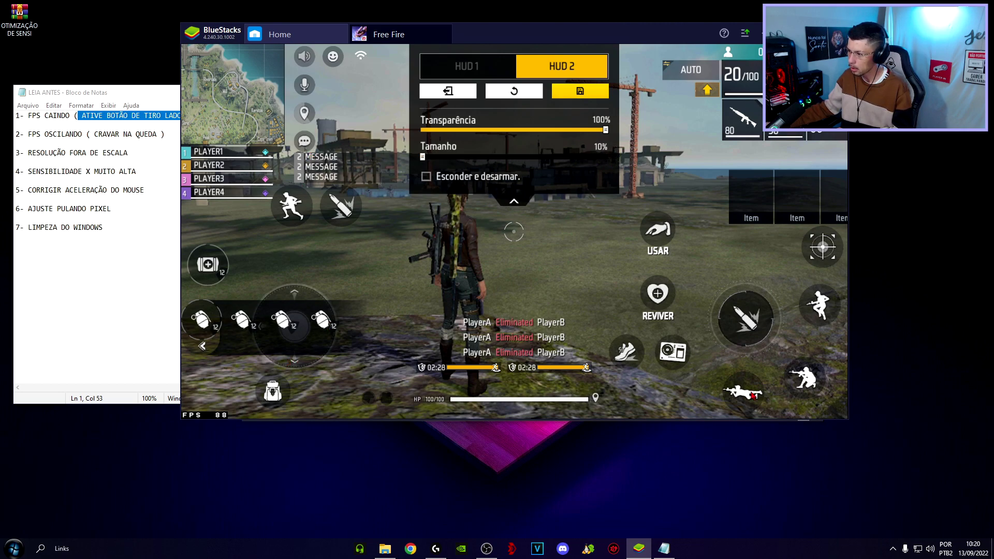
{"action": "left_click_drag", "start_coordinate": [627, 351], "coordinate": [645, 5]}
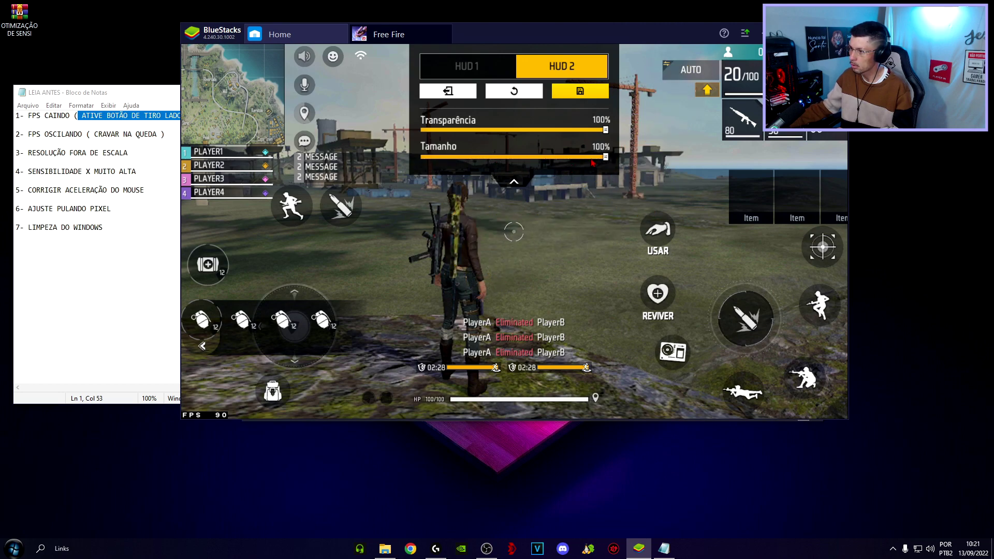
{"action": "left_click_drag", "start_coordinate": [592, 162], "coordinate": [392, 100]}
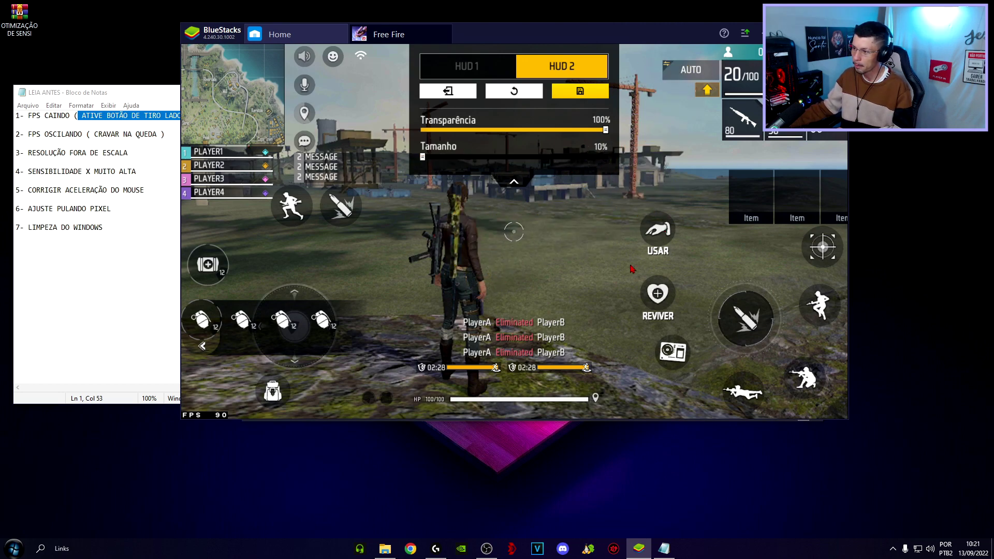
Switch to HUD 1, discarding the unsaved HUD 2 changes, and save the mouse fire control remapped onto the left-hand fire button.
{"action": "left_click", "coordinate": [476, 70]}
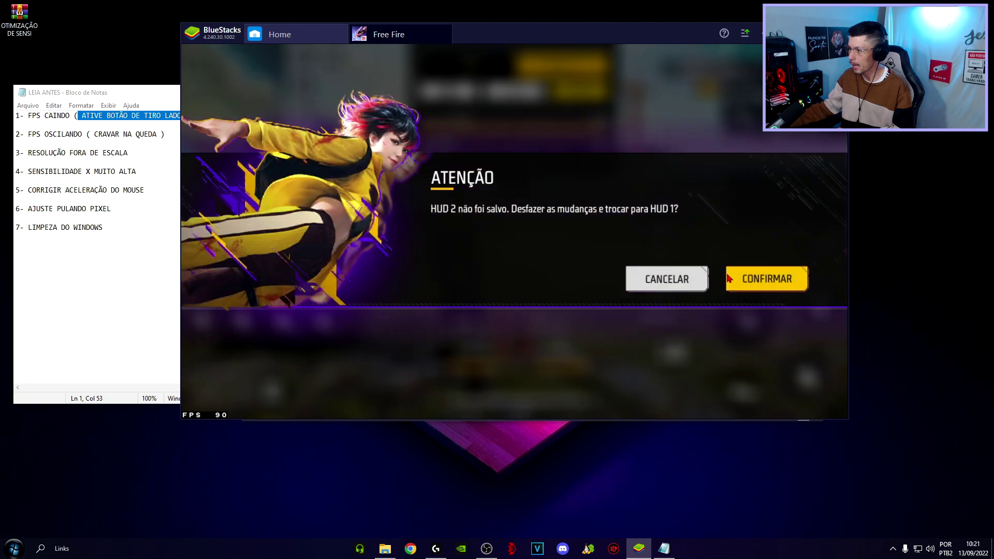
{"action": "left_click", "coordinate": [731, 279]}
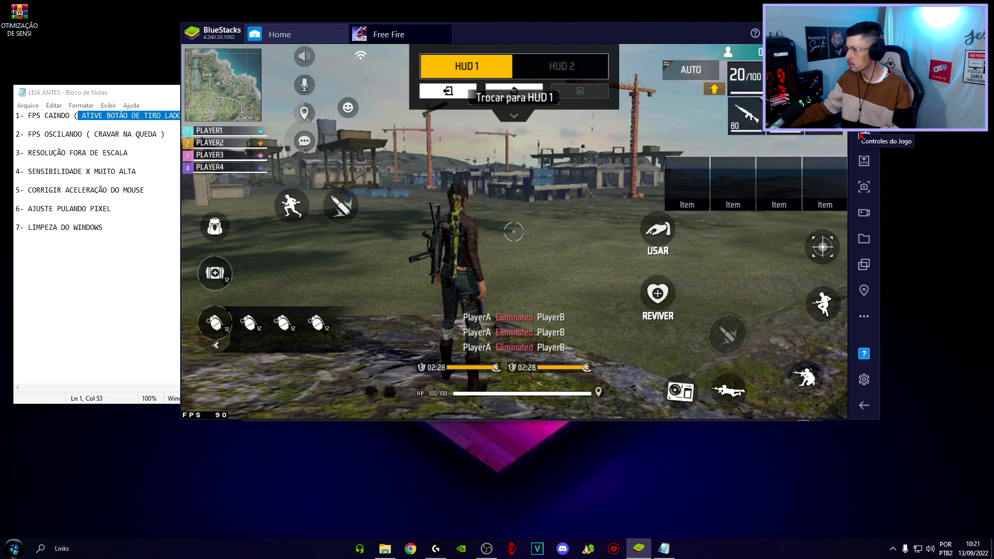
{"action": "key", "text": "super+Up"}
{"action": "key", "text": "ctrl+shift+a"}
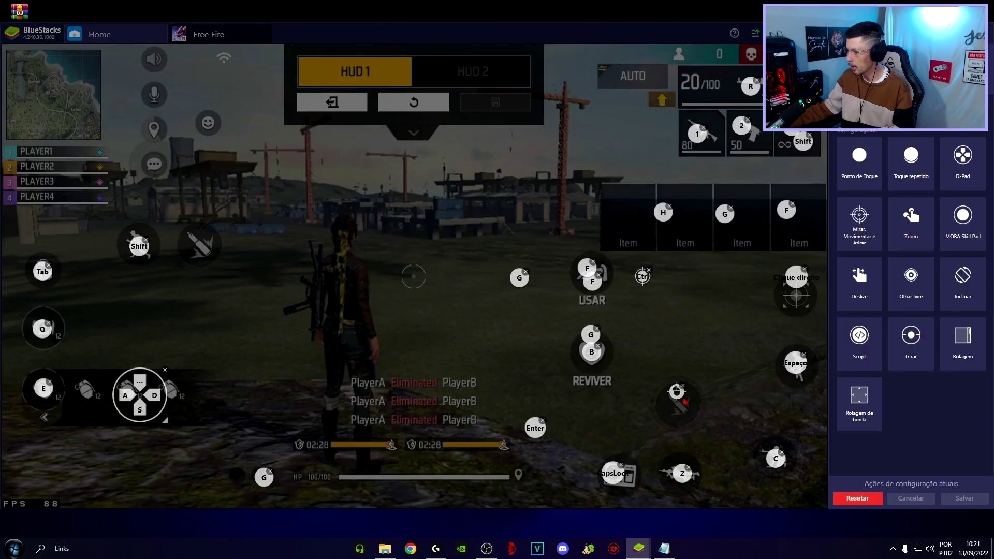
{"action": "left_click_drag", "start_coordinate": [680, 404], "coordinate": [199, 248]}
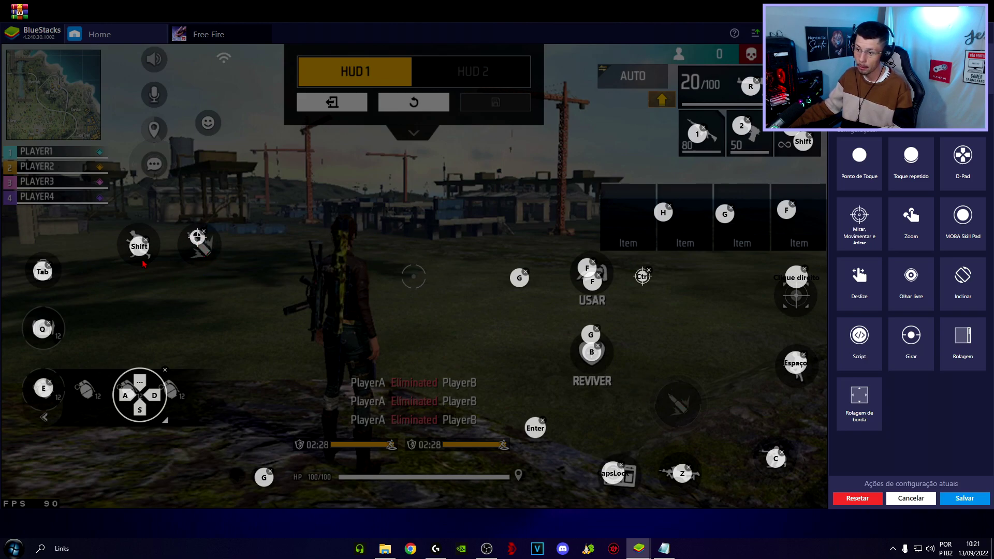
{"action": "left_click", "coordinate": [963, 498]}
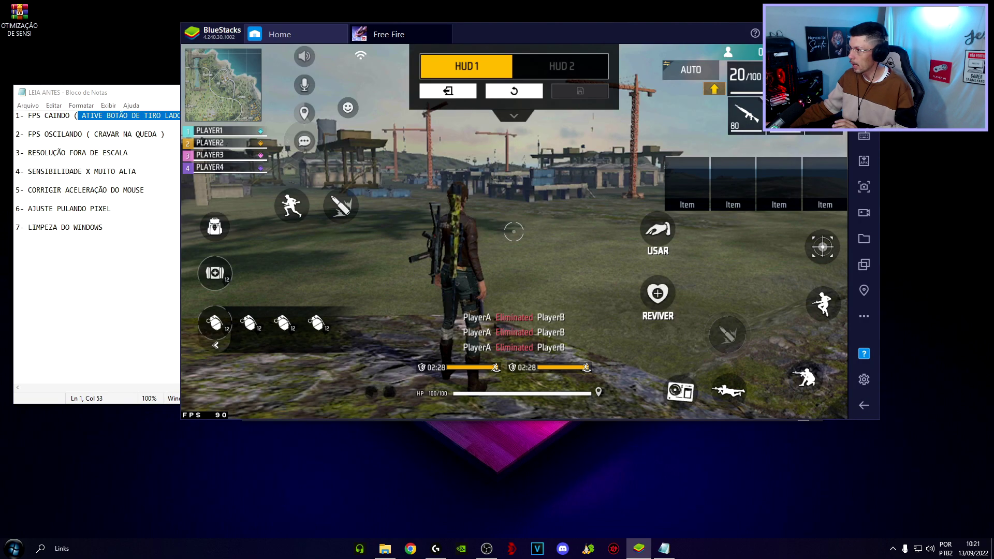
Leave the HUD editor, set Botão esq Atirar to Sempre in the control settings, and return to the game lobby.
{"action": "key", "text": "Escape"}
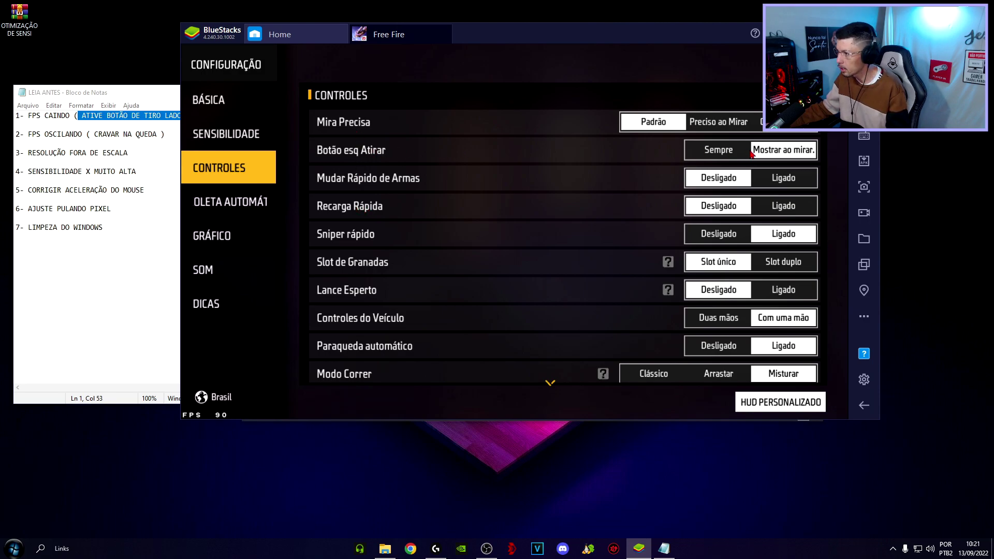
{"action": "left_click", "coordinate": [714, 152]}
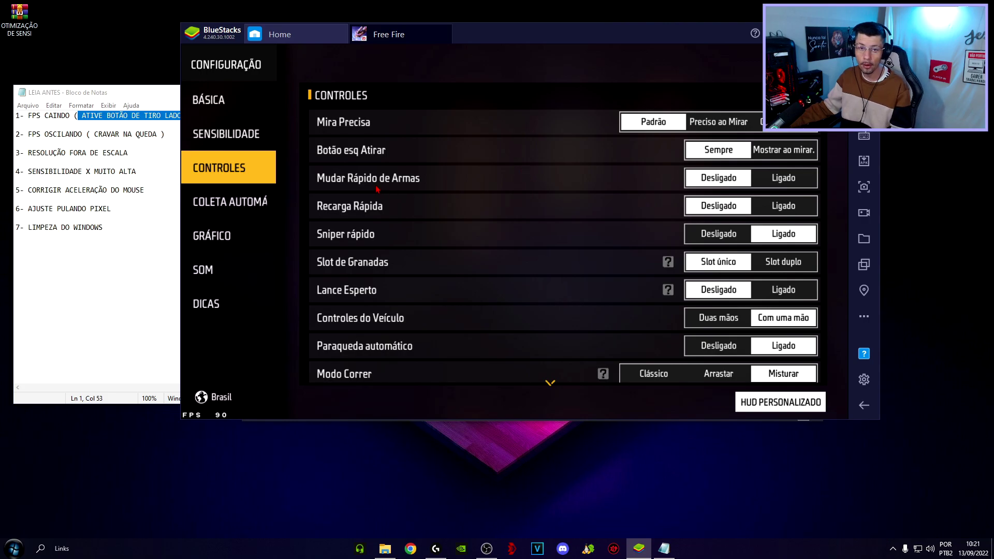
{"action": "key", "text": "Escape"}
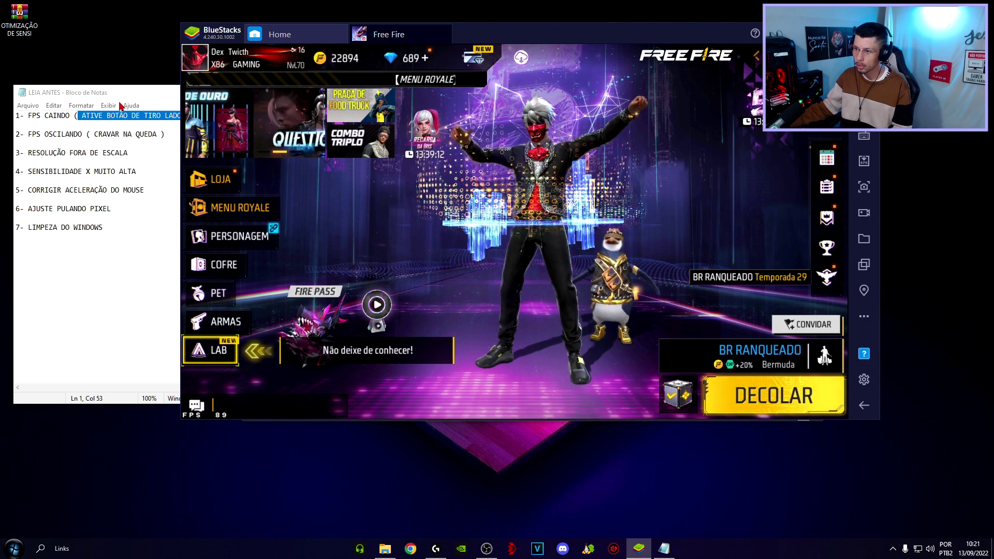
Highlight the SENSIBILIDADE X MUITO ALTA item in the notes and bring up the mouse software's Sensibilidade (DPI) settings.
{"action": "left_click", "coordinate": [39, 170]}
{"action": "left_click_drag", "start_coordinate": [28, 171], "coordinate": [138, 172]}
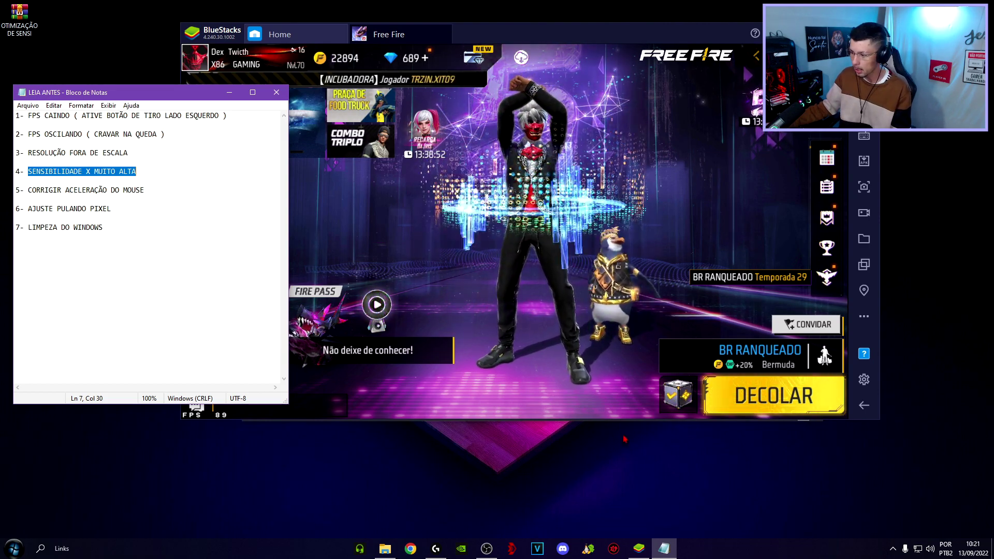
{"action": "left_click", "coordinate": [436, 549]}
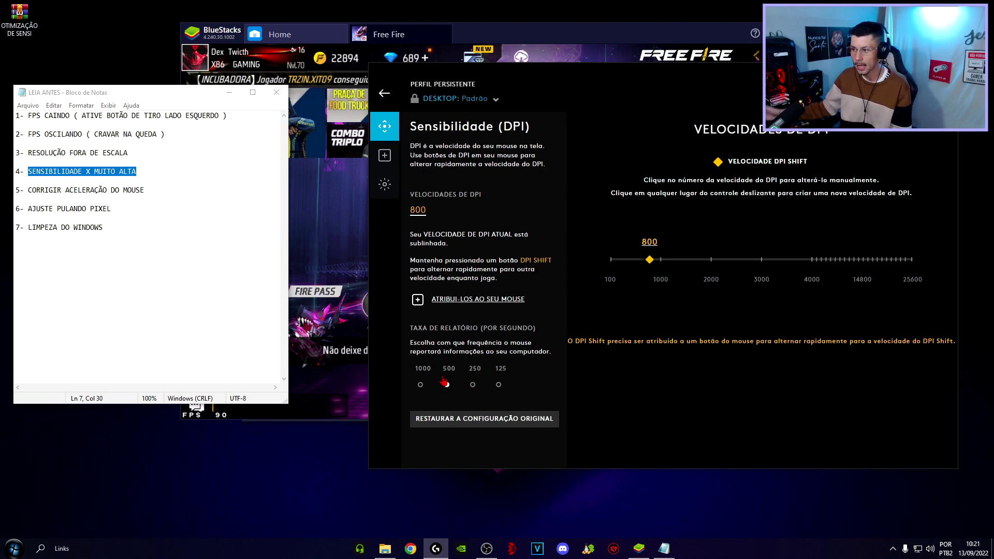
Find the Windows mouse settings, review the pointer speed and precision options in the mouse properties, and close them.
{"action": "left_click", "coordinate": [41, 550]}
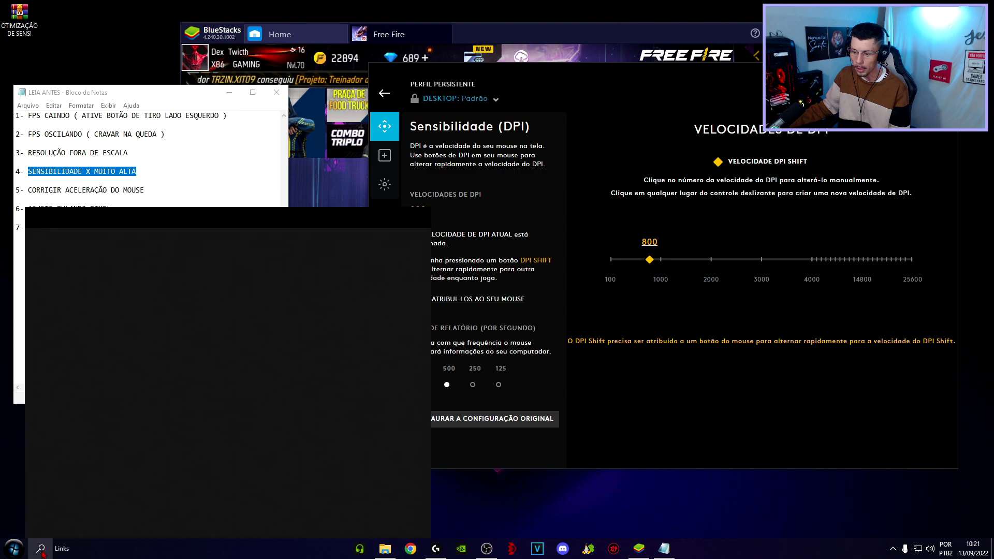
{"action": "type", "text": "mouse"}
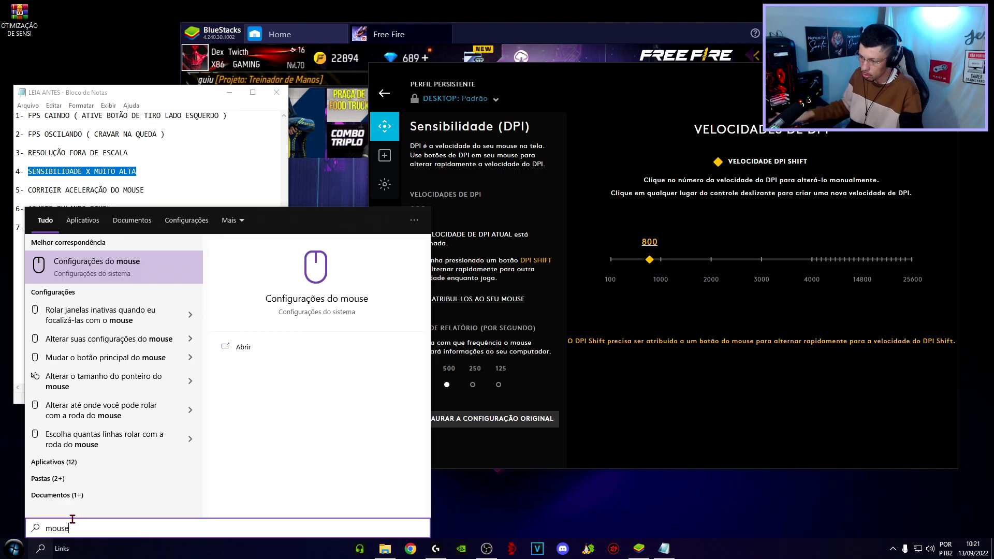
{"action": "left_click", "coordinate": [155, 265]}
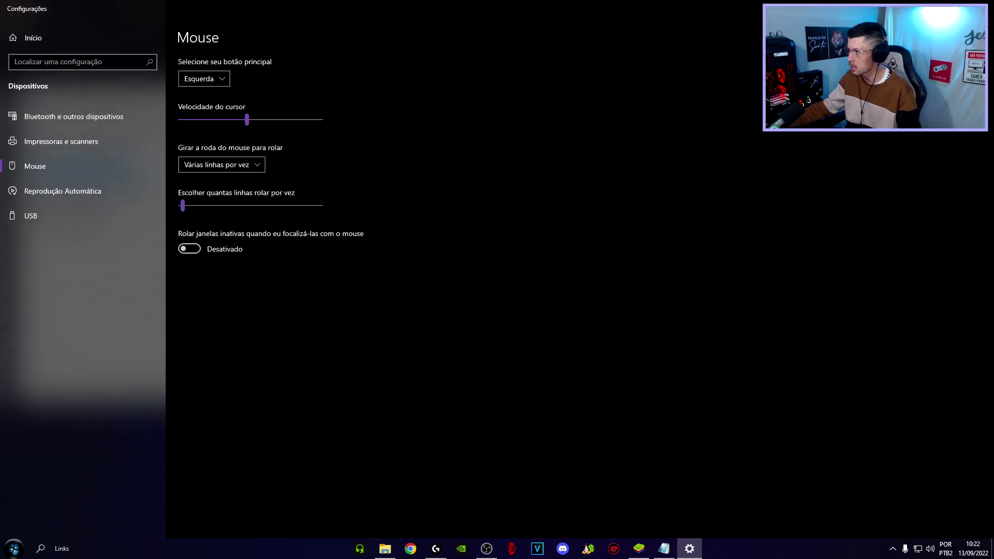
{"action": "left_click", "coordinate": [659, 171]}
{"action": "left_click", "coordinate": [196, 134]}
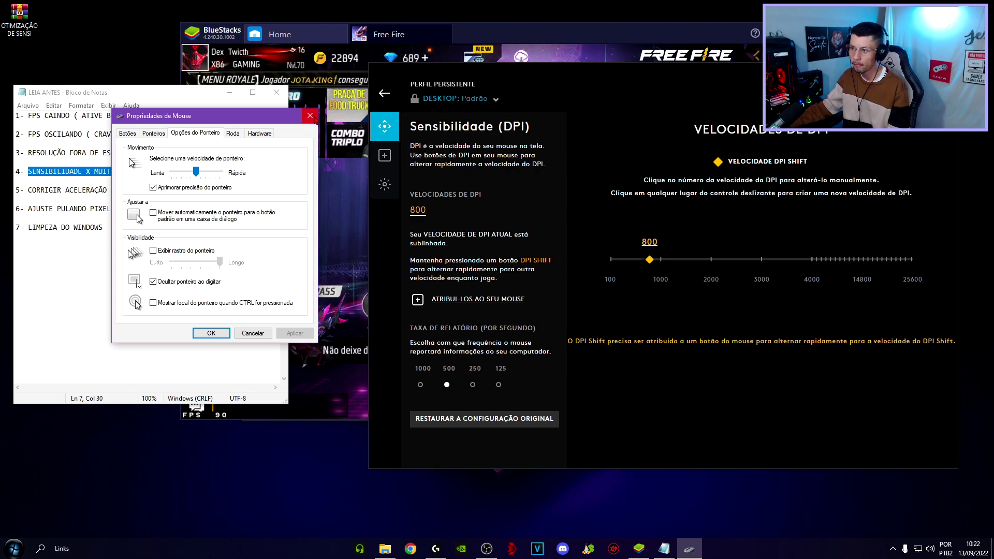
{"action": "left_click", "coordinate": [211, 333]}
Review the mouse acceleration, pixel skipping and Windows cleanup items in the LEIA ANTES notes, and close the file.
{"action": "left_click_drag", "start_coordinate": [28, 190], "coordinate": [195, 195]}
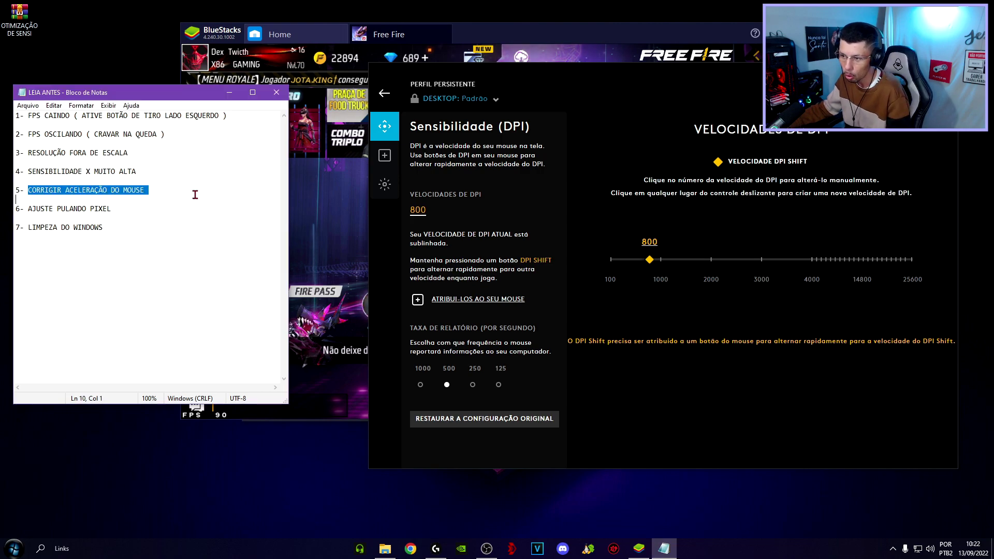
{"action": "left_click_drag", "start_coordinate": [27, 208], "coordinate": [118, 205]}
{"action": "left_click", "coordinate": [118, 205]}
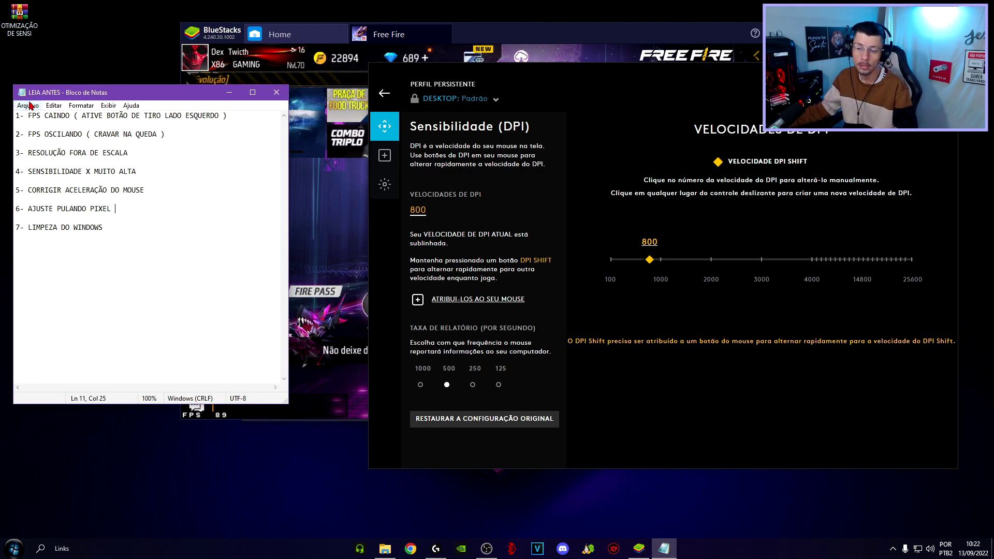
{"action": "left_click_drag", "start_coordinate": [25, 228], "coordinate": [82, 240]}
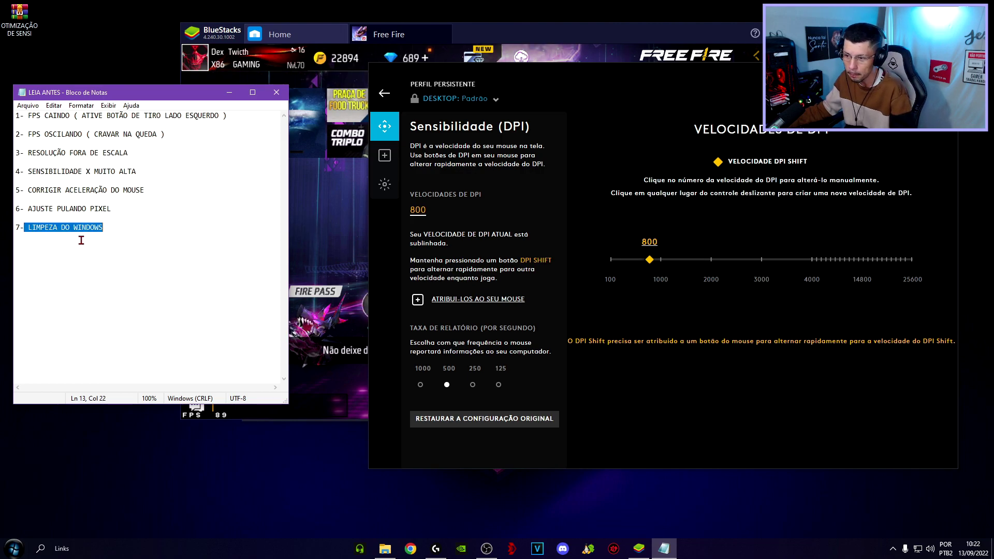
{"action": "left_click", "coordinate": [276, 92]}
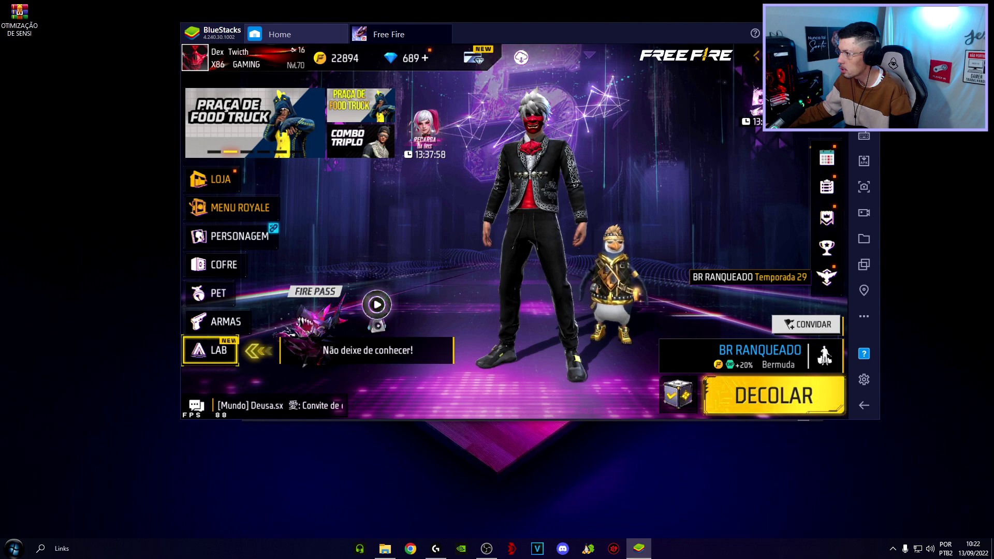
Run the LIMPEZA TOTAL DEXX batch file from the OTIMIZAÇÃO DE SENSI folder as administrator.
{"action": "left_click", "coordinate": [385, 548]}
{"action": "left_click", "coordinate": [371, 268]}
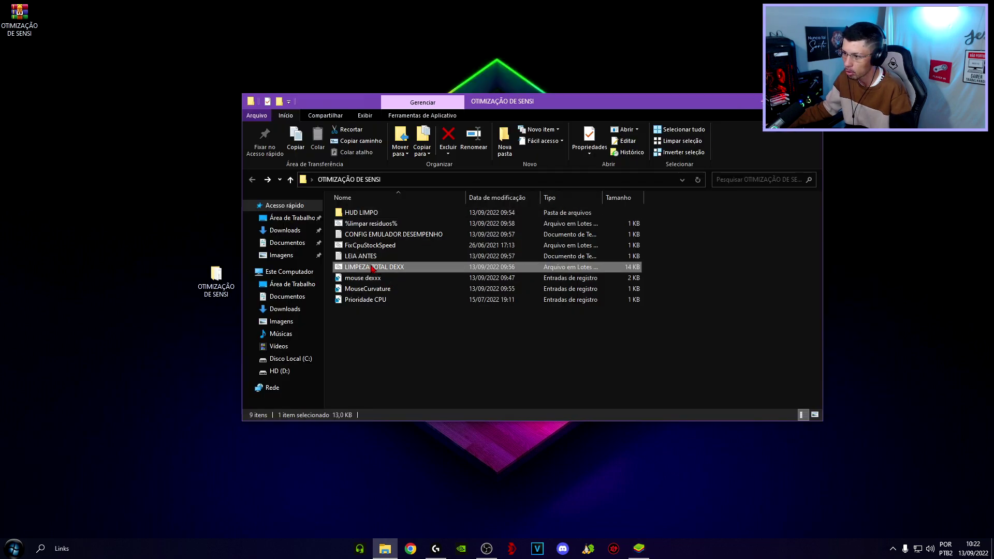
{"action": "right_click", "coordinate": [358, 270]}
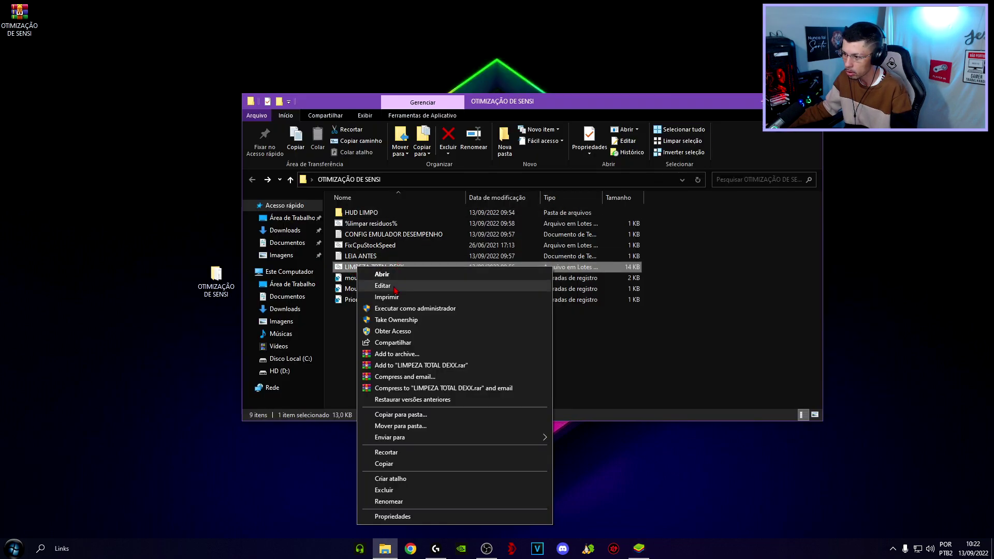
{"action": "left_click", "coordinate": [415, 311]}
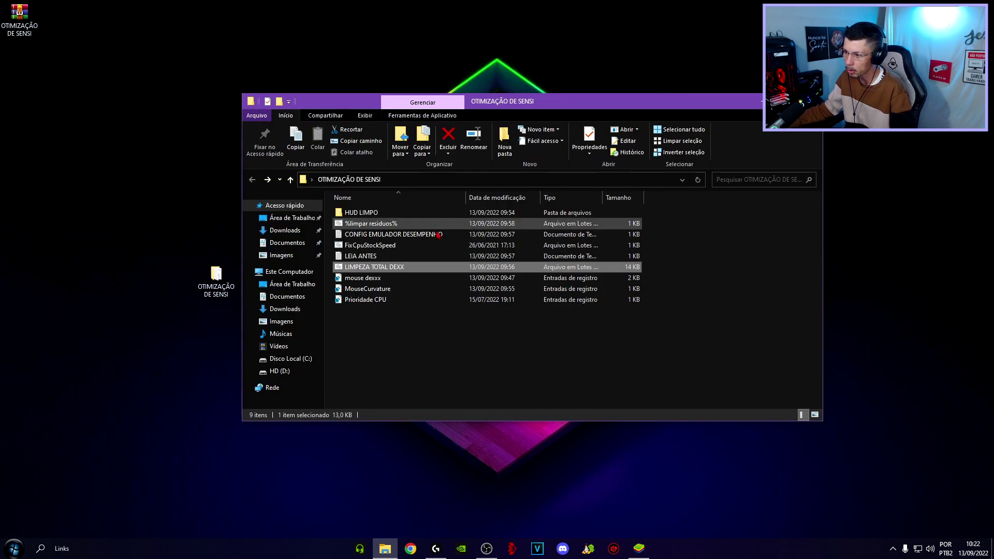
Select the mouse dexxx registry file, dismiss its options, and open the Registry Editor (Editor do Registro) through Windows search.
{"action": "left_click", "coordinate": [366, 280]}
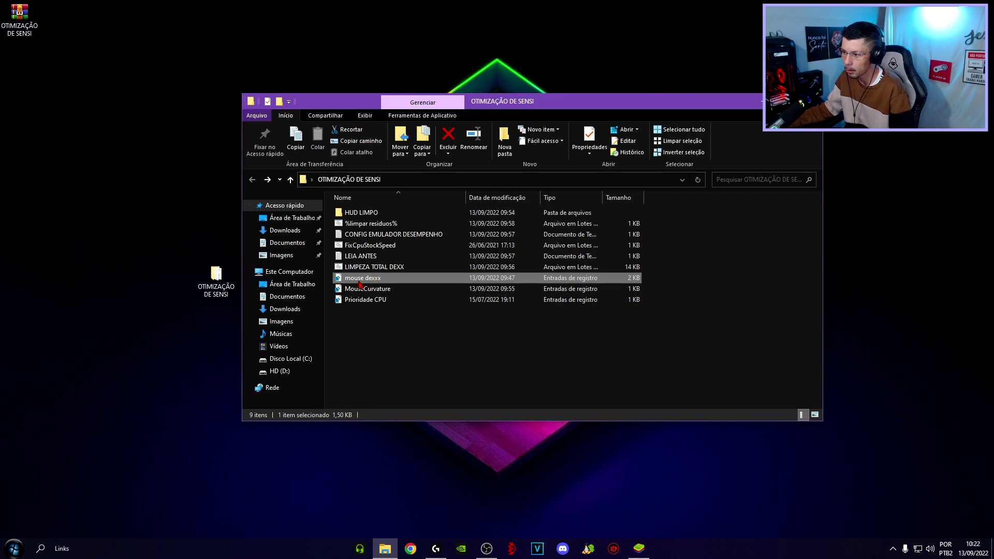
{"action": "right_click", "coordinate": [360, 283]}
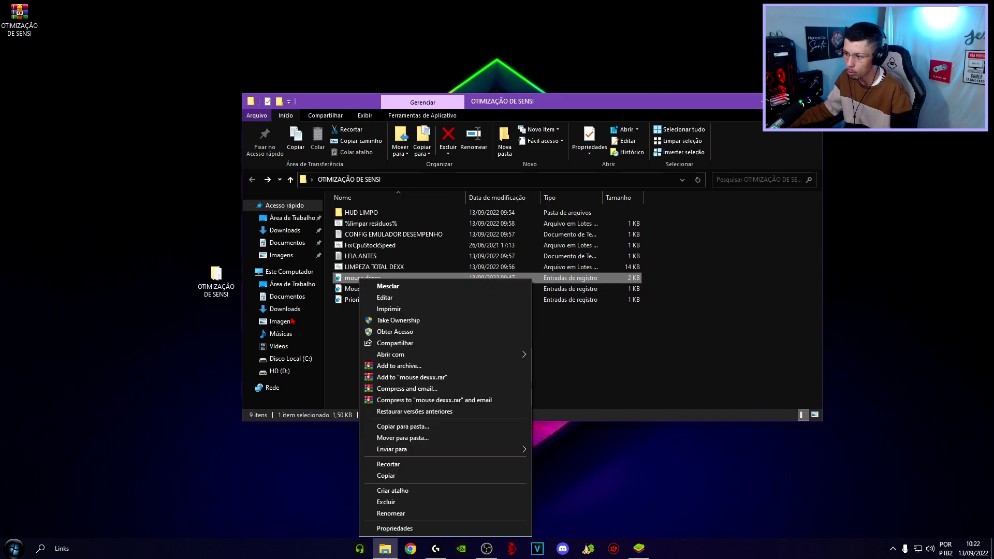
{"action": "left_click", "coordinate": [40, 547]}
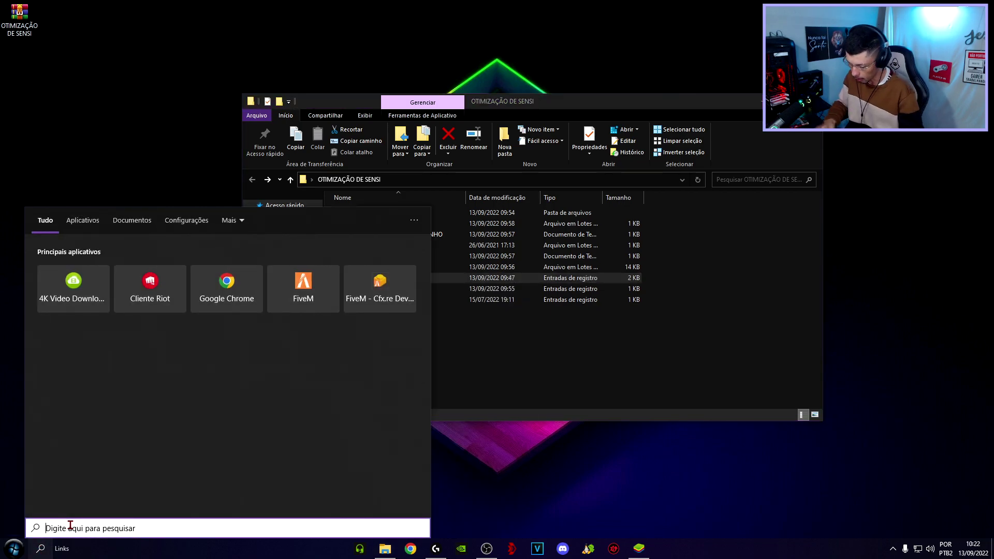
{"action": "type", "text": "ed"}
{"action": "key", "text": "BackSpace"}
{"action": "key", "text": "BackSpace"}
{"action": "type", "text": "ed"}
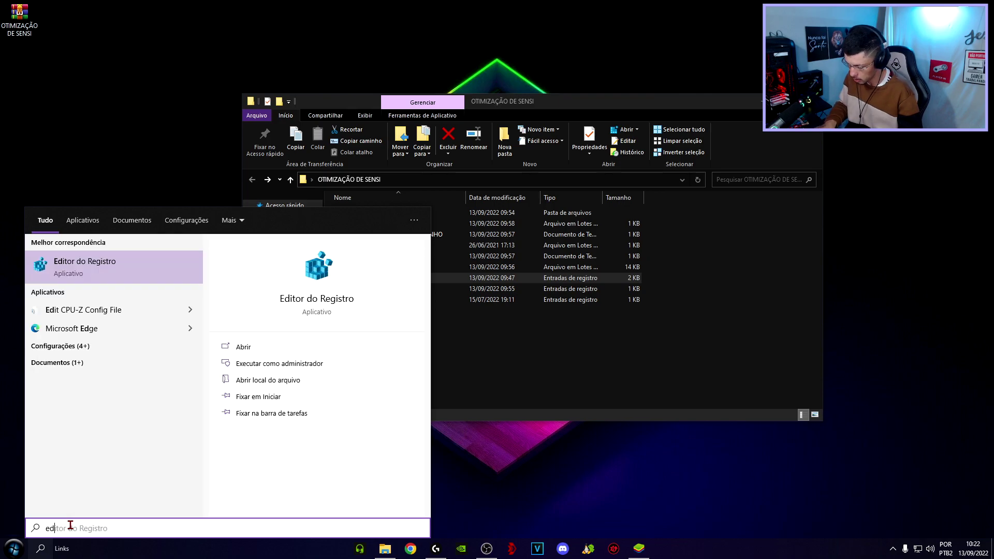
{"action": "left_click", "coordinate": [104, 273]}
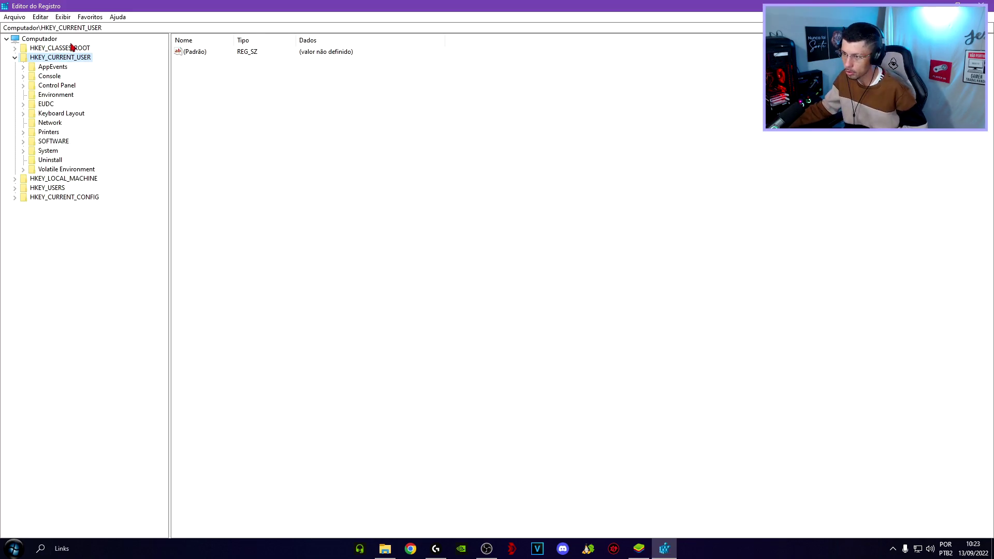
Examine the mouse values under HKEY_CURRENT_USER\Control Panel\Mouse, including MouseHoverTime, and close the Registry Editor.
{"action": "double_click", "coordinate": [63, 87]}
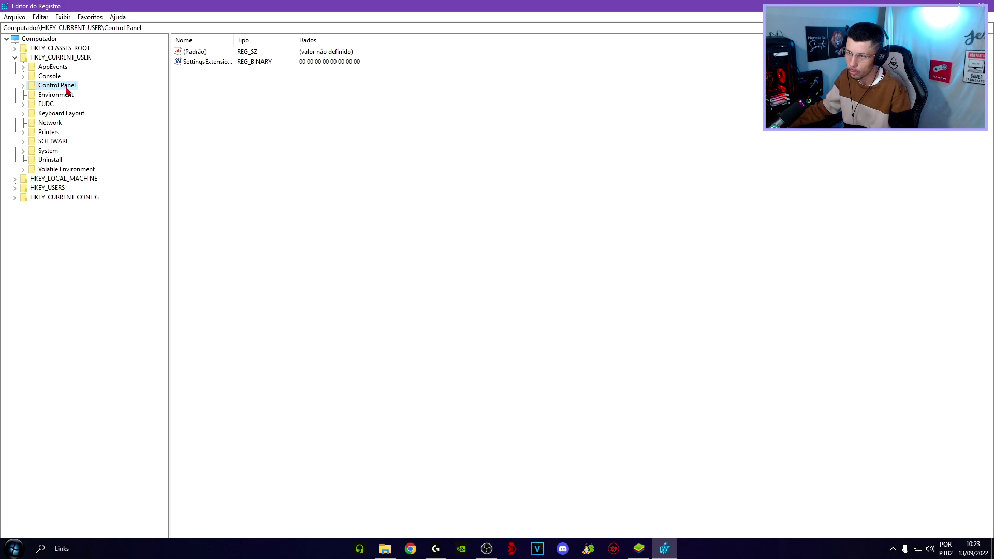
{"action": "left_click", "coordinate": [58, 185]}
{"action": "left_click_drag", "start_coordinate": [244, 306], "coordinate": [238, 278]}
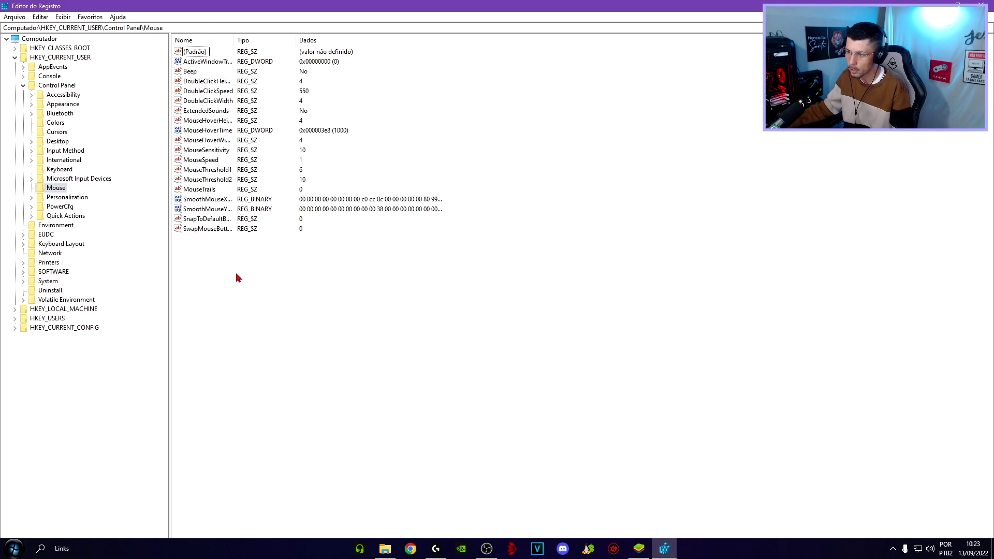
{"action": "right_click", "coordinate": [54, 191]}
{"action": "left_click", "coordinate": [532, 275]}
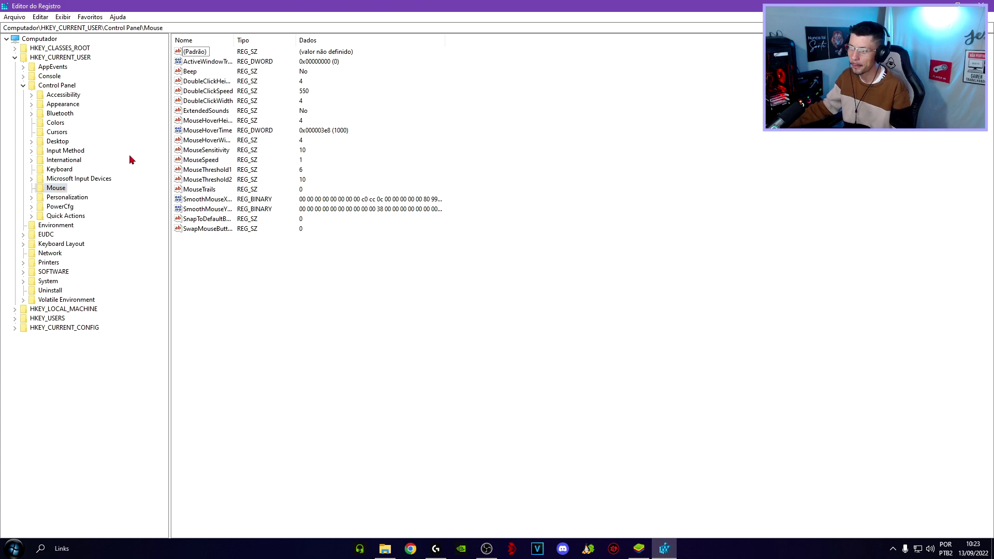
{"action": "left_click_drag", "start_coordinate": [245, 294], "coordinate": [322, 73]}
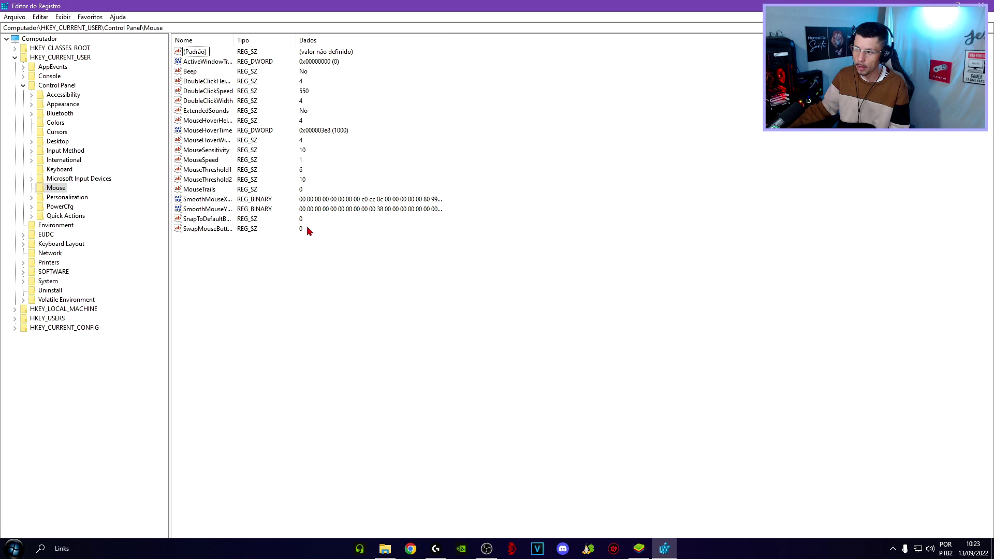
{"action": "left_click", "coordinate": [190, 132]}
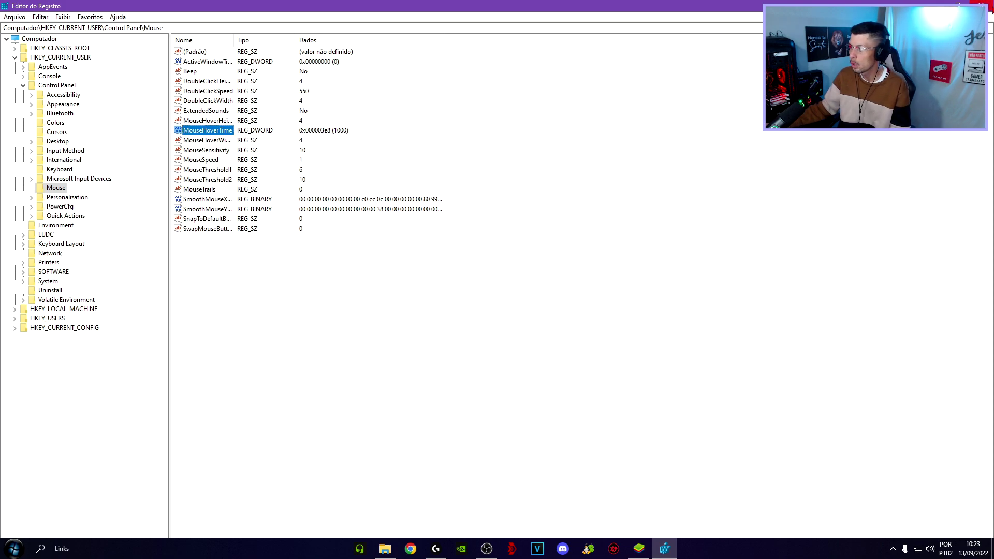
{"action": "left_click", "coordinate": [981, 5]}
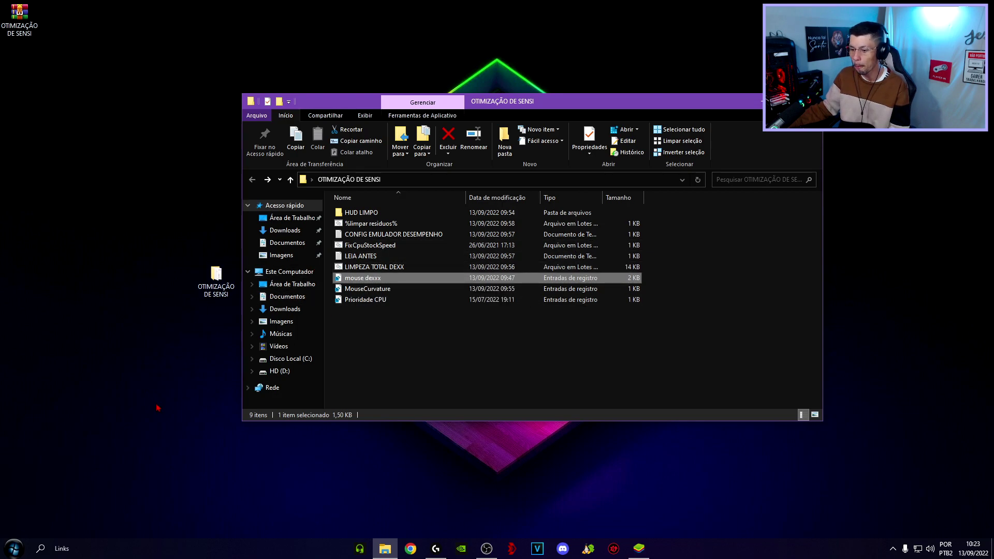
Search Windows for mouse, inspect Opções do Ponteiro in Propriedades de Mouse, and close both settings windows.
{"action": "left_click", "coordinate": [40, 548]}
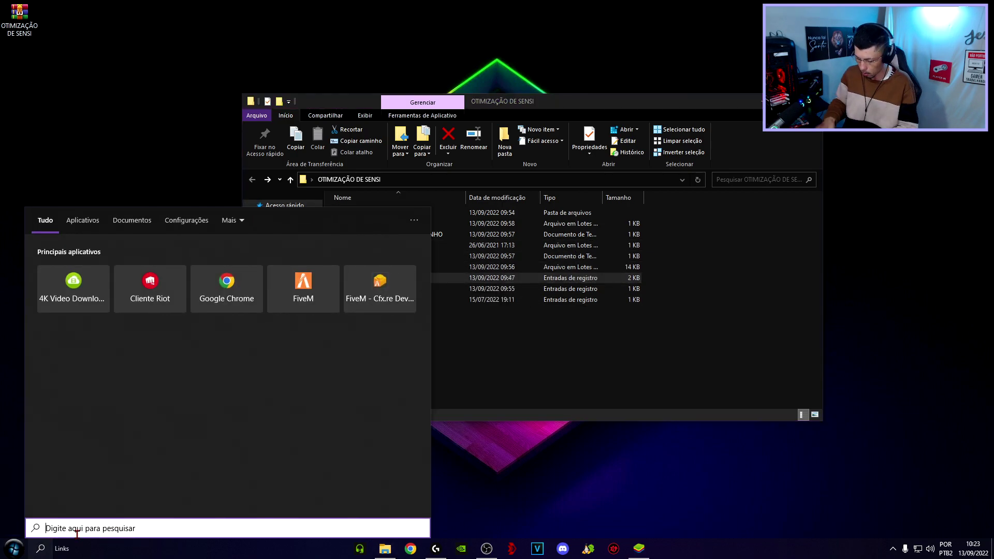
{"action": "type", "text": "mouse"}
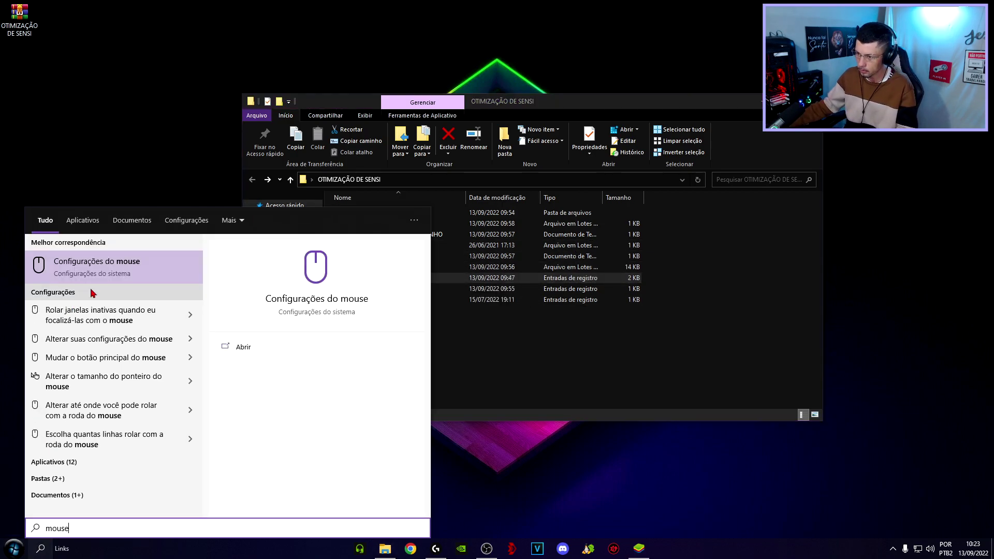
{"action": "left_click", "coordinate": [88, 267]}
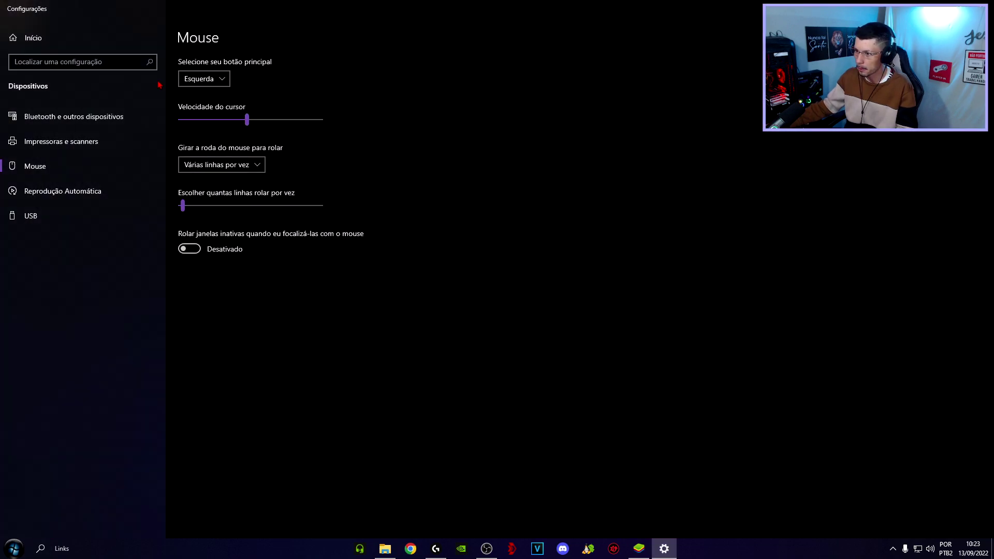
{"action": "left_click", "coordinate": [807, 62]}
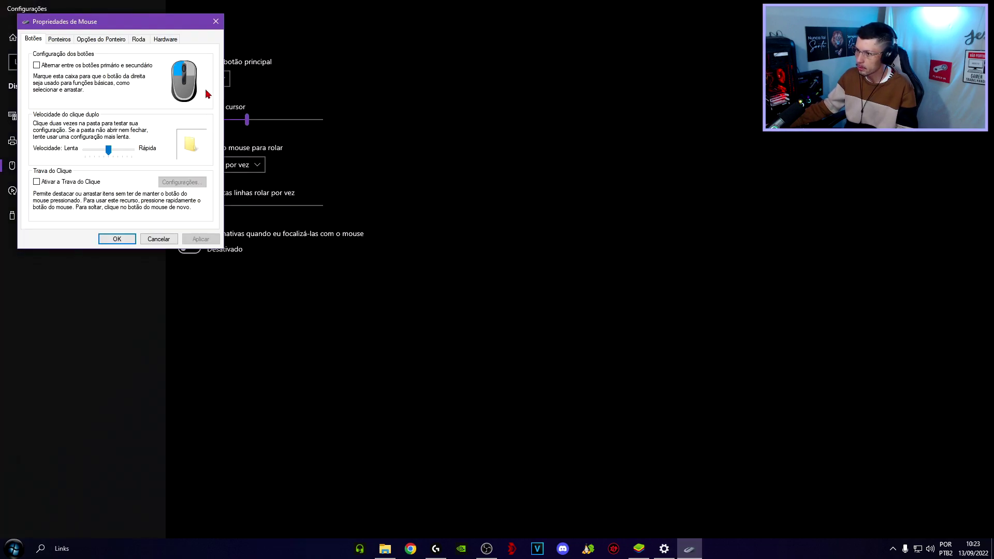
{"action": "left_click", "coordinate": [82, 39]}
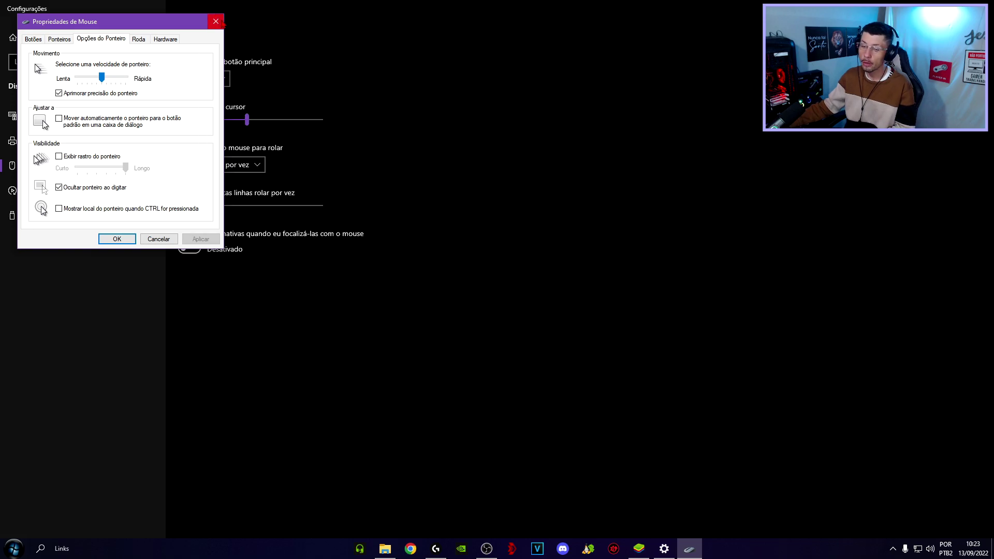
{"action": "left_click", "coordinate": [216, 21]}
{"action": "left_click", "coordinate": [981, 8]}
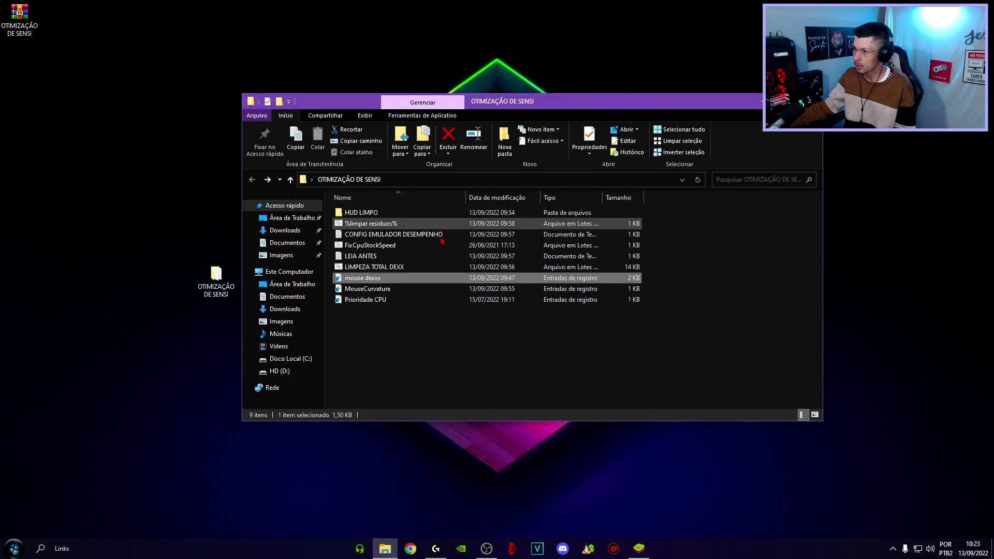
Open the mouse dexxx registry file for editing in Notepad, highlight the SmoothMouseXCurve hex values, and maximize the window.
{"action": "left_click", "coordinate": [380, 292]}
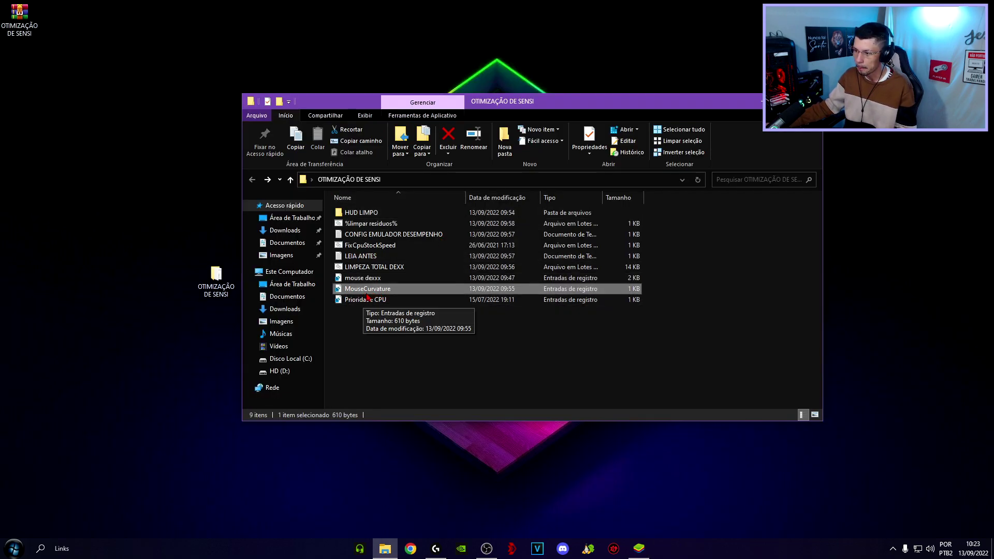
{"action": "left_click", "coordinate": [365, 281]}
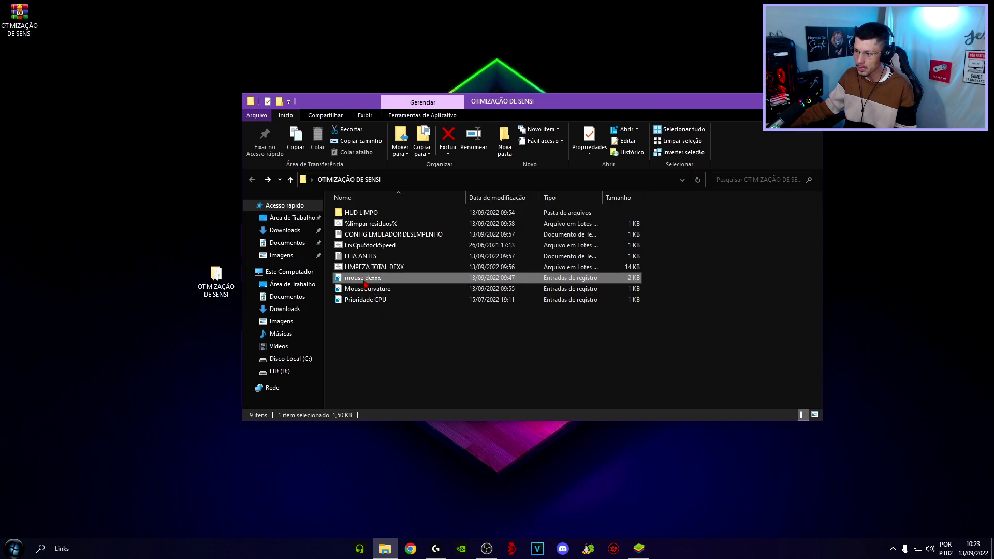
{"action": "right_click", "coordinate": [368, 281]}
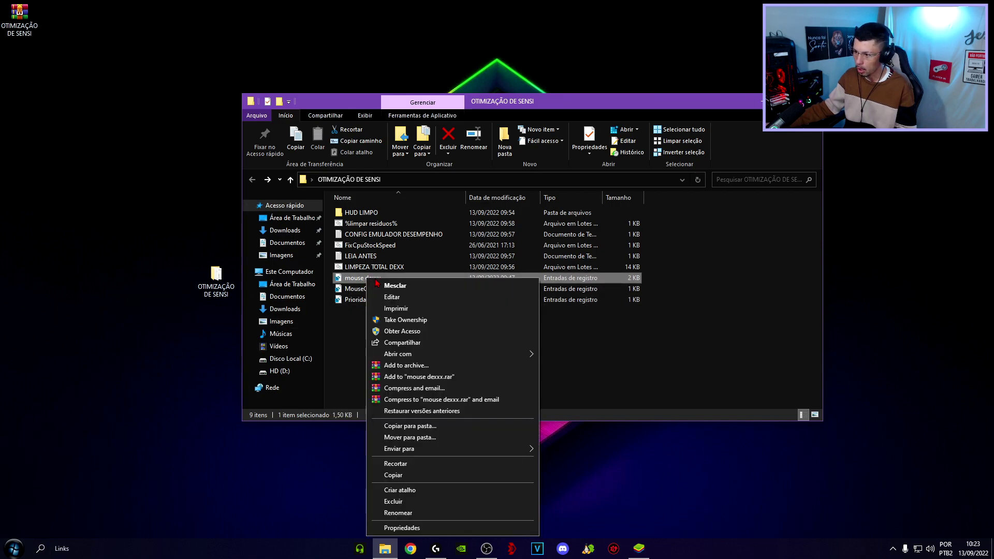
{"action": "left_click", "coordinate": [400, 297]}
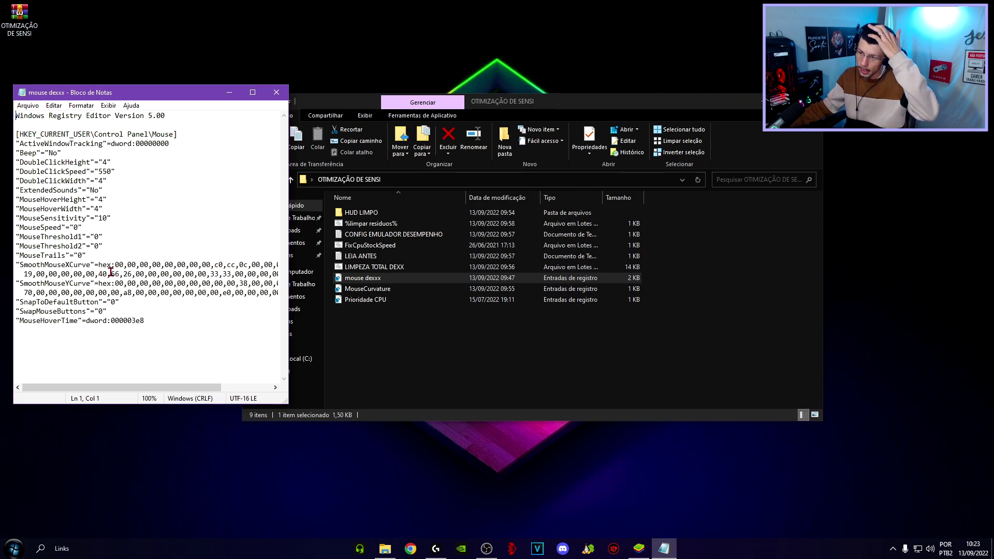
{"action": "left_click_drag", "start_coordinate": [116, 265], "coordinate": [285, 265]}
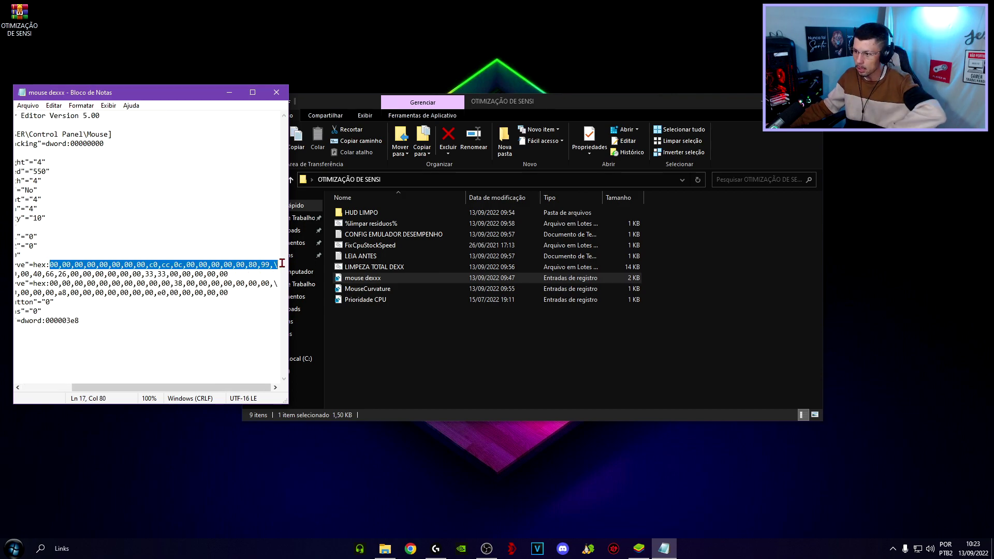
{"action": "left_click", "coordinate": [253, 92]}
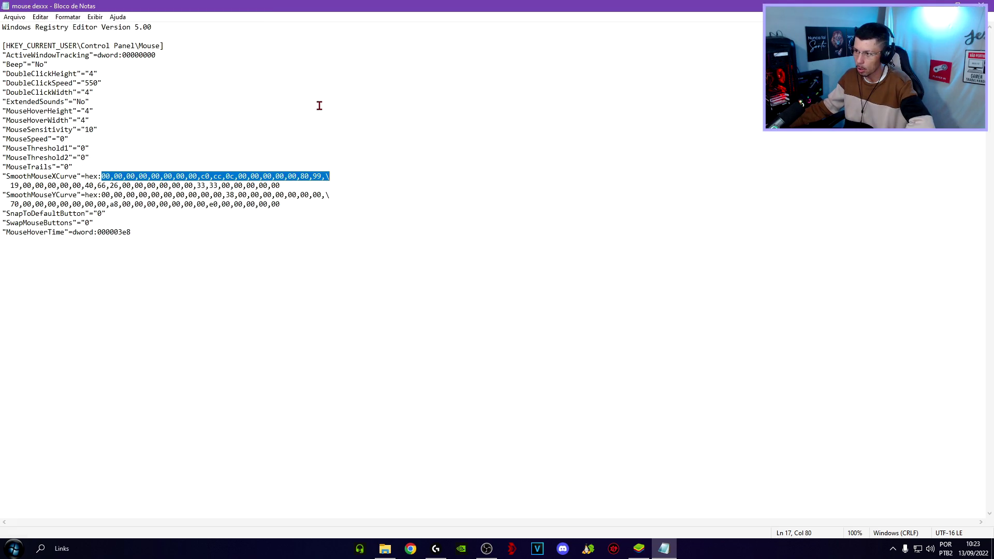
Try changing the fifth SmoothMouseXCurve hex value to 22 in the mouse dexxx file.
{"action": "left_click", "coordinate": [387, 188]}
{"action": "double_click", "coordinate": [157, 176]}
{"action": "left_click", "coordinate": [157, 176]}
{"action": "key", "text": "Delete"}
{"action": "type", "text": "0"}
{"action": "key", "text": "BackSpace"}
{"action": "key", "text": "BackSpace"}
{"action": "type", "text": "22"}
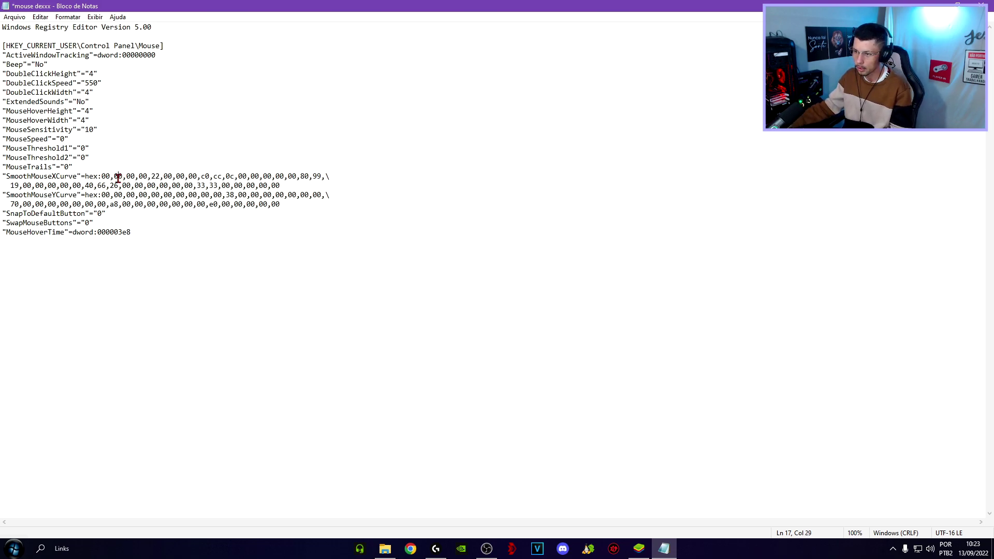
Try setting the second and third SmoothMouseXCurve values to 50 and 09, and close the mouse dexxx file without saving.
{"action": "double_click", "coordinate": [118, 177]}
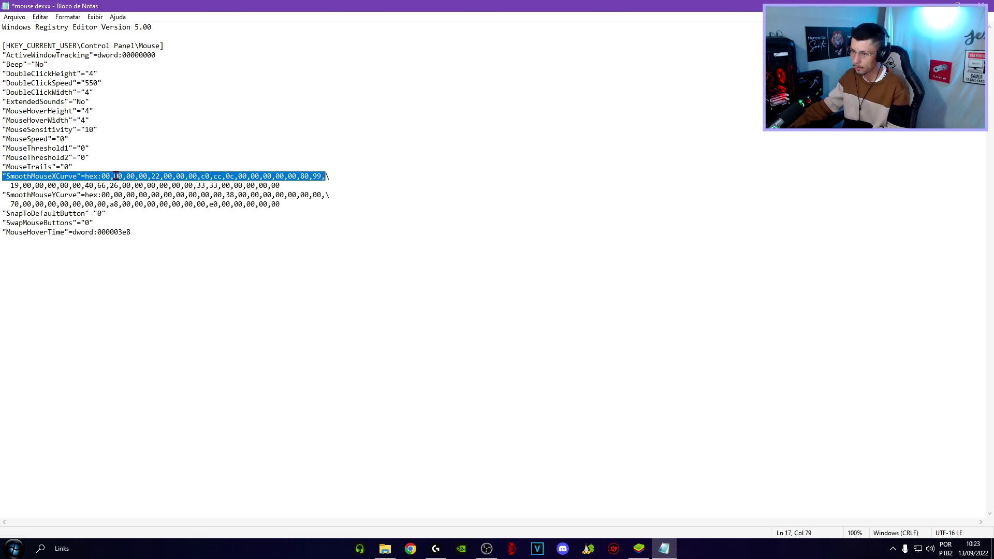
{"action": "left_click", "coordinate": [118, 176]}
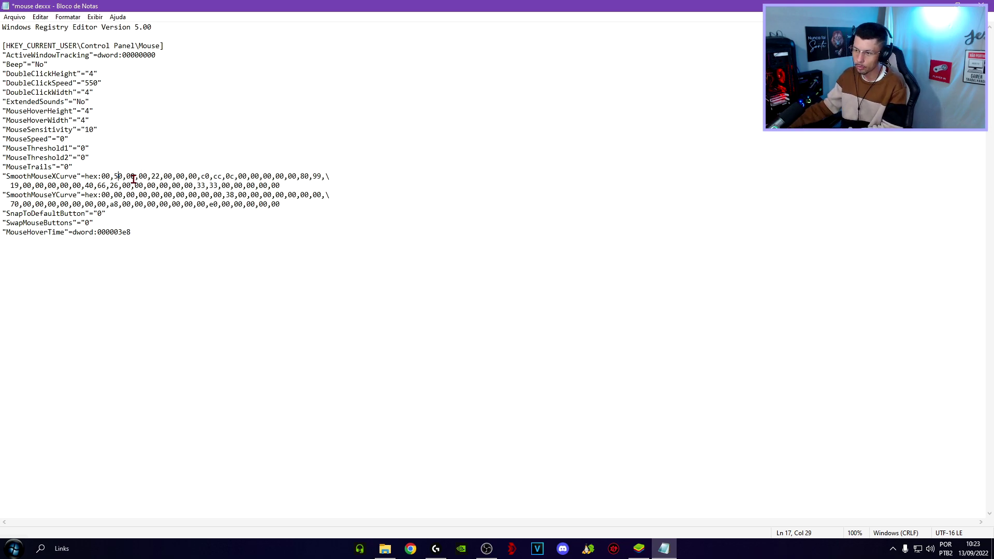
{"action": "left_click", "coordinate": [133, 177]}
{"action": "key", "text": "BackSpace"}
{"action": "type", "text": "9"}
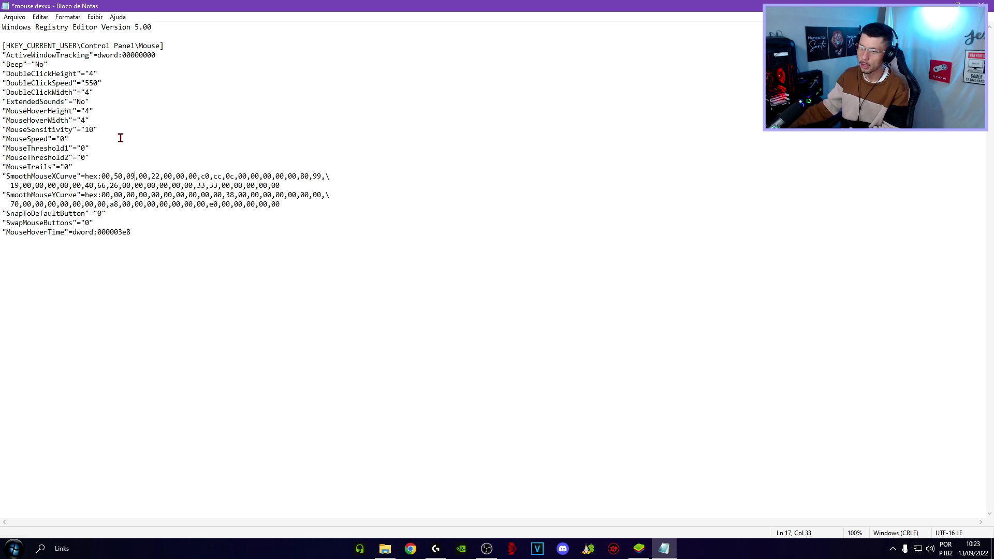
{"action": "left_click", "coordinate": [981, 5]}
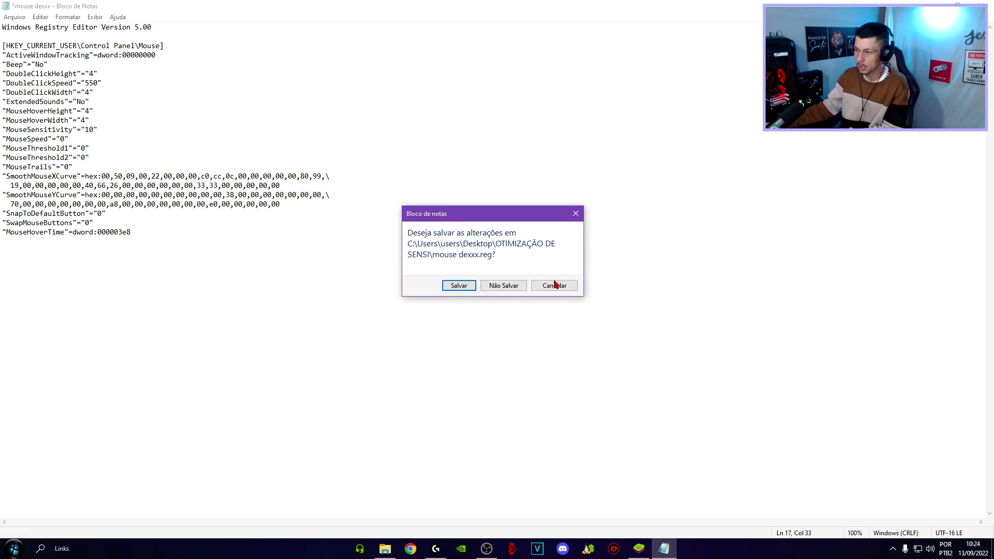
{"action": "left_click", "coordinate": [503, 286]}
Open the Prioridade CPU registry file in Notepad, review its GPU Priority entry and the Games task path, and close it.
{"action": "left_click", "coordinate": [366, 289]}
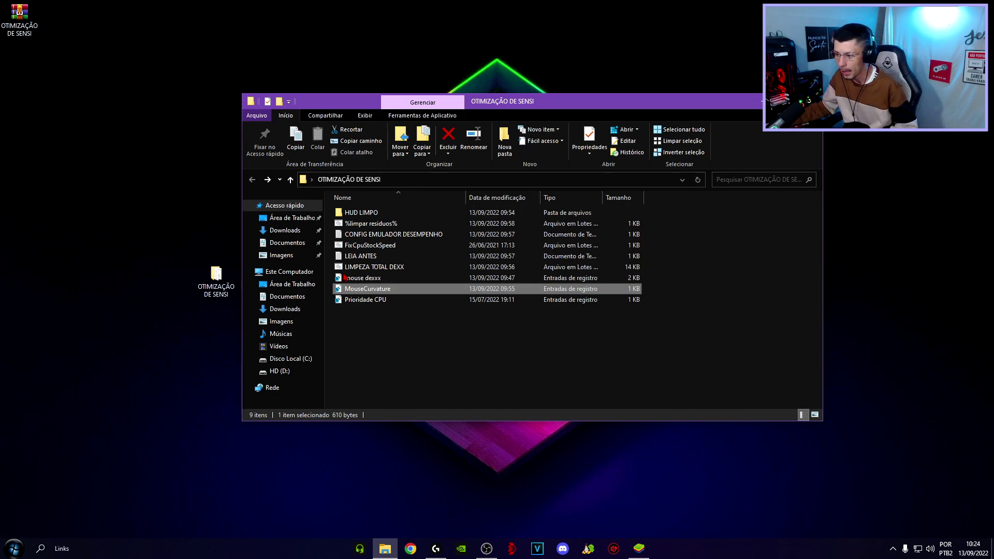
{"action": "left_click", "coordinate": [378, 301]}
{"action": "right_click", "coordinate": [379, 306]}
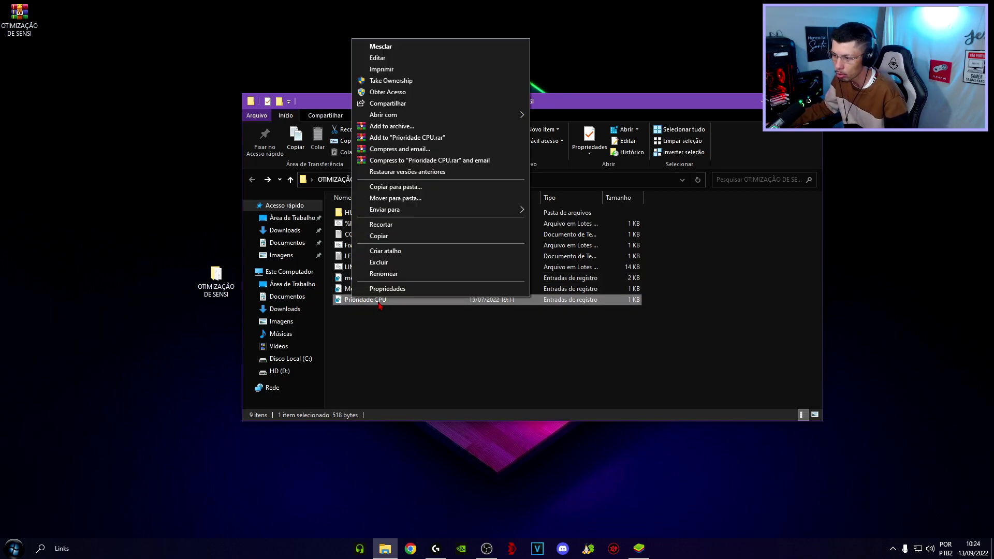
{"action": "left_click", "coordinate": [378, 57]}
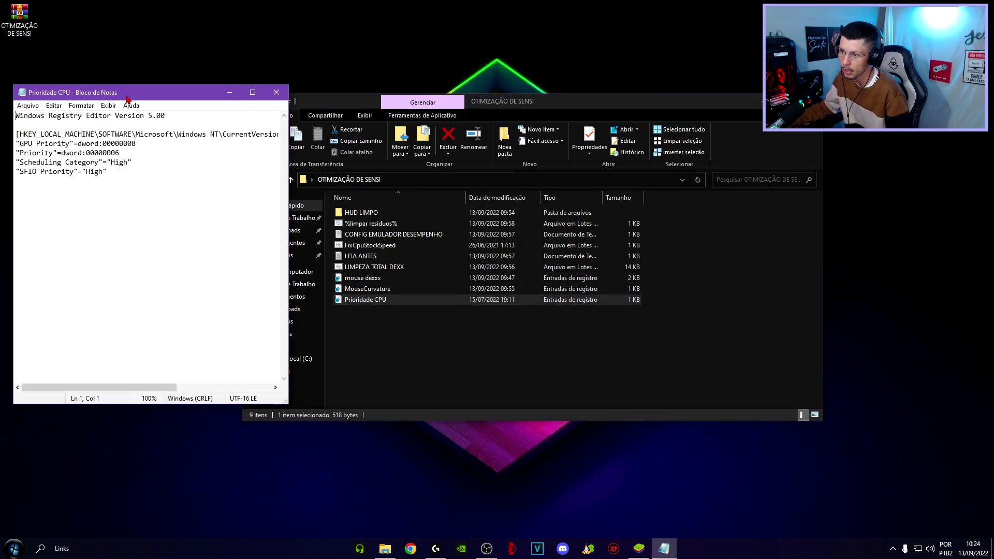
{"action": "left_click_drag", "start_coordinate": [126, 99], "coordinate": [324, 97]}
{"action": "double_click", "coordinate": [347, 94]}
{"action": "left_click_drag", "start_coordinate": [23, 55], "coordinate": [35, 55]}
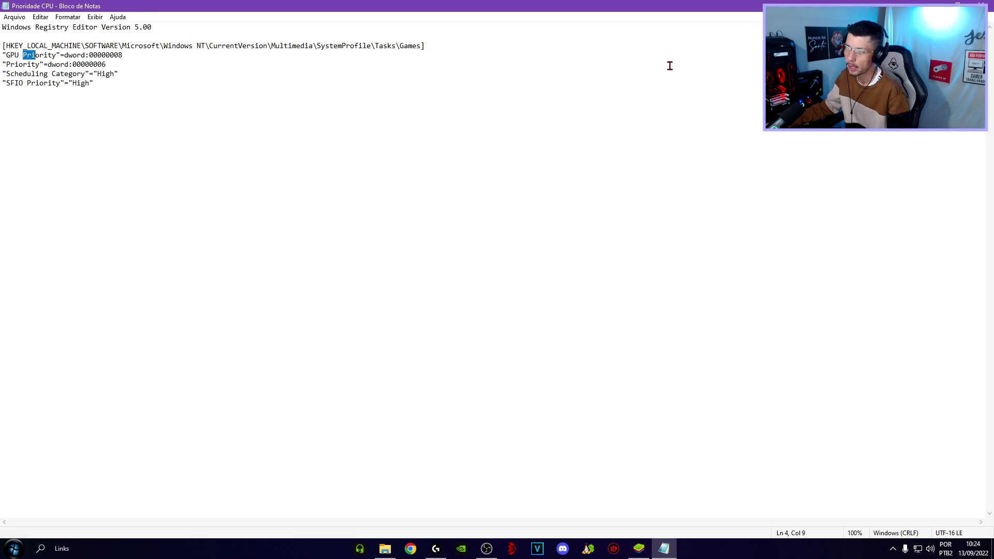
{"action": "left_click", "coordinate": [292, 76]}
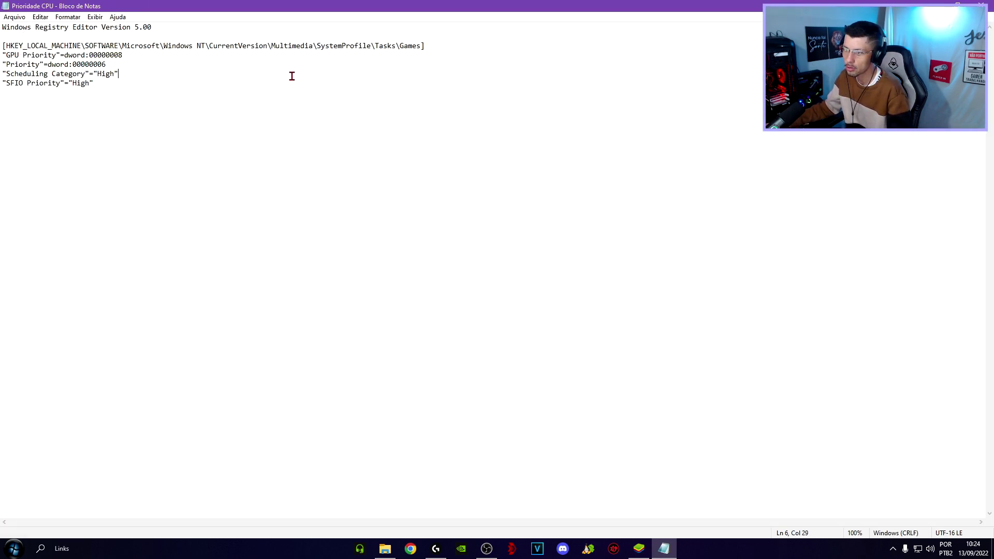
{"action": "left_click_drag", "start_coordinate": [398, 45], "coordinate": [427, 46]}
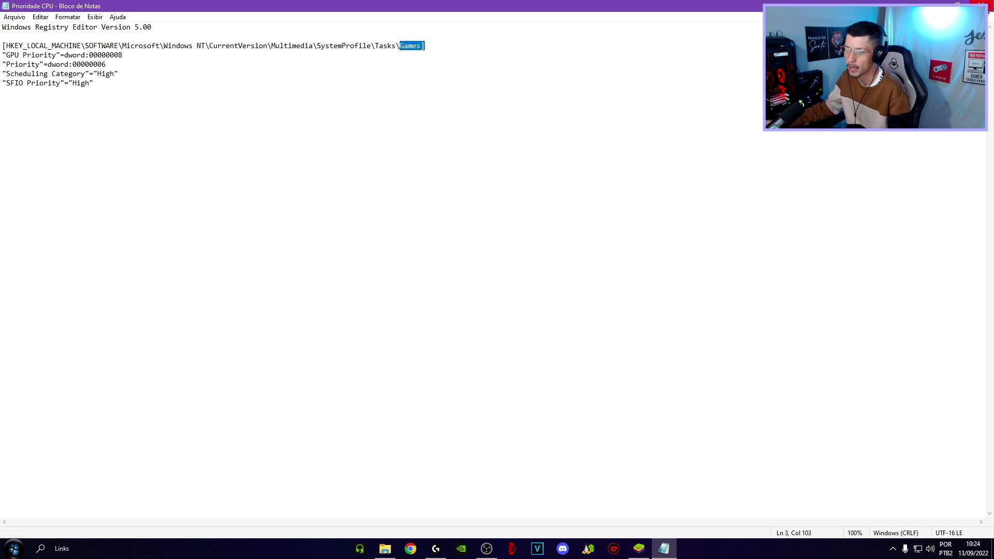
{"action": "left_click", "coordinate": [981, 6]}
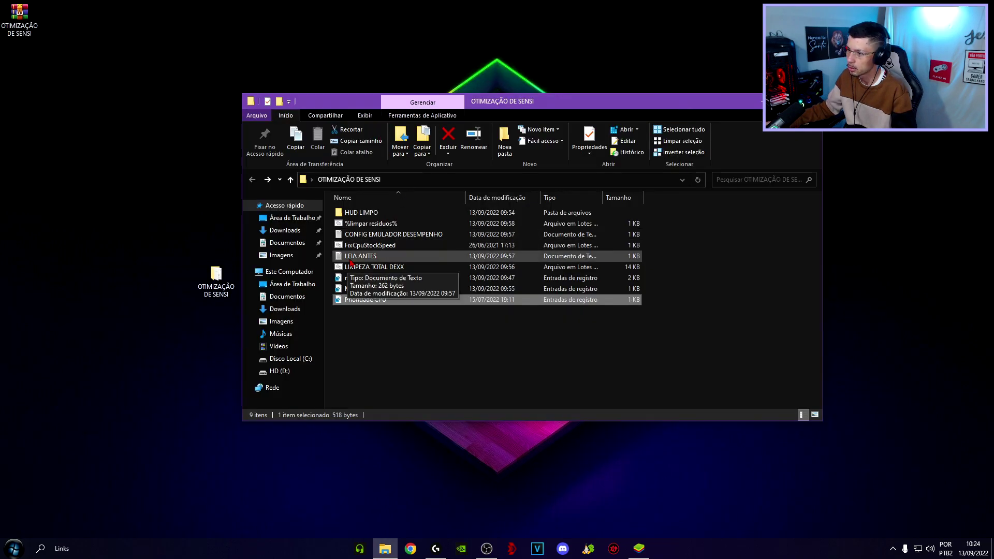
Merge the Prioridade CPU file into the Windows registry and close the OTIMIZAÇÃO DE SENSI folder.
{"action": "double_click", "coordinate": [360, 303]}
{"action": "left_click", "coordinate": [575, 290]}
{"action": "left_click", "coordinate": [615, 277]}
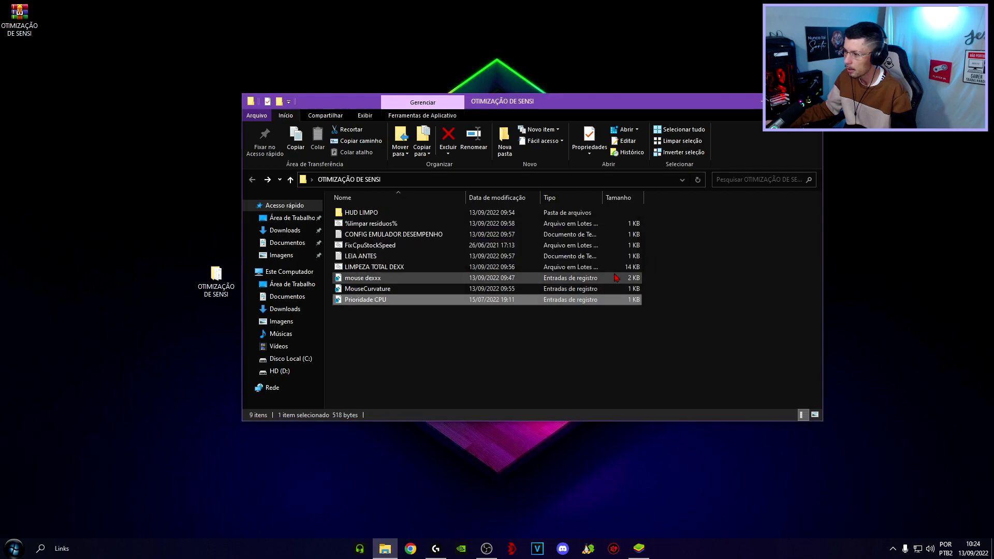
{"action": "left_click", "coordinate": [811, 101]}
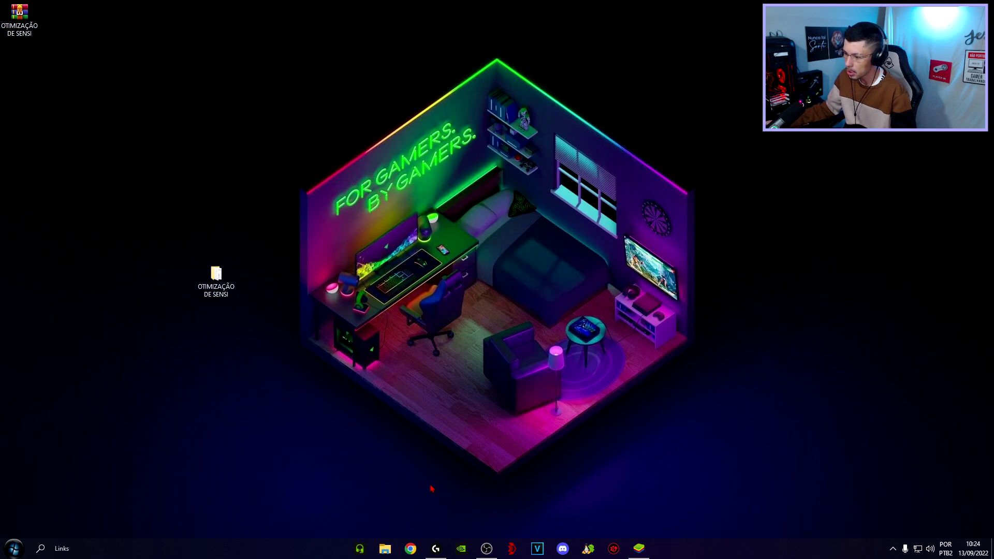
{"action": "left_click", "coordinate": [486, 548]}
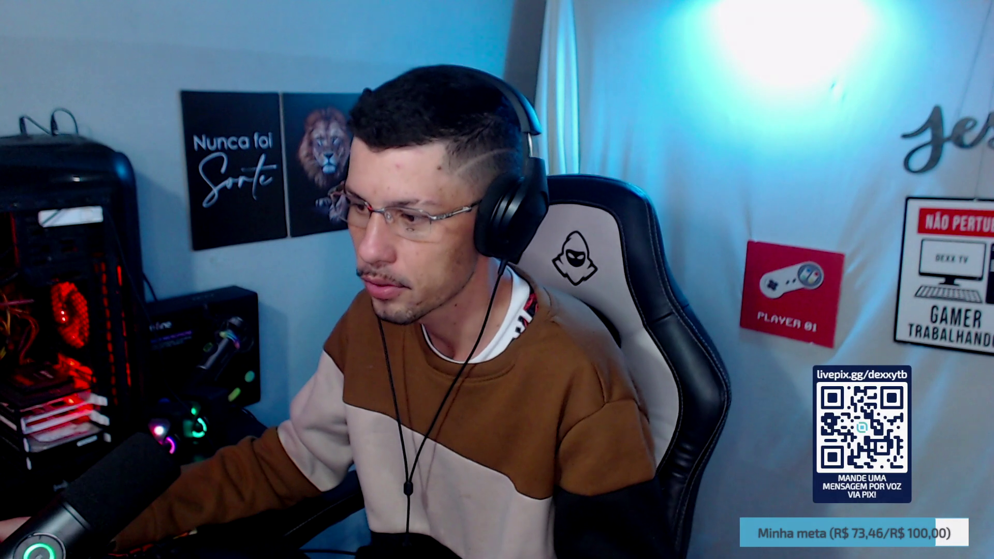